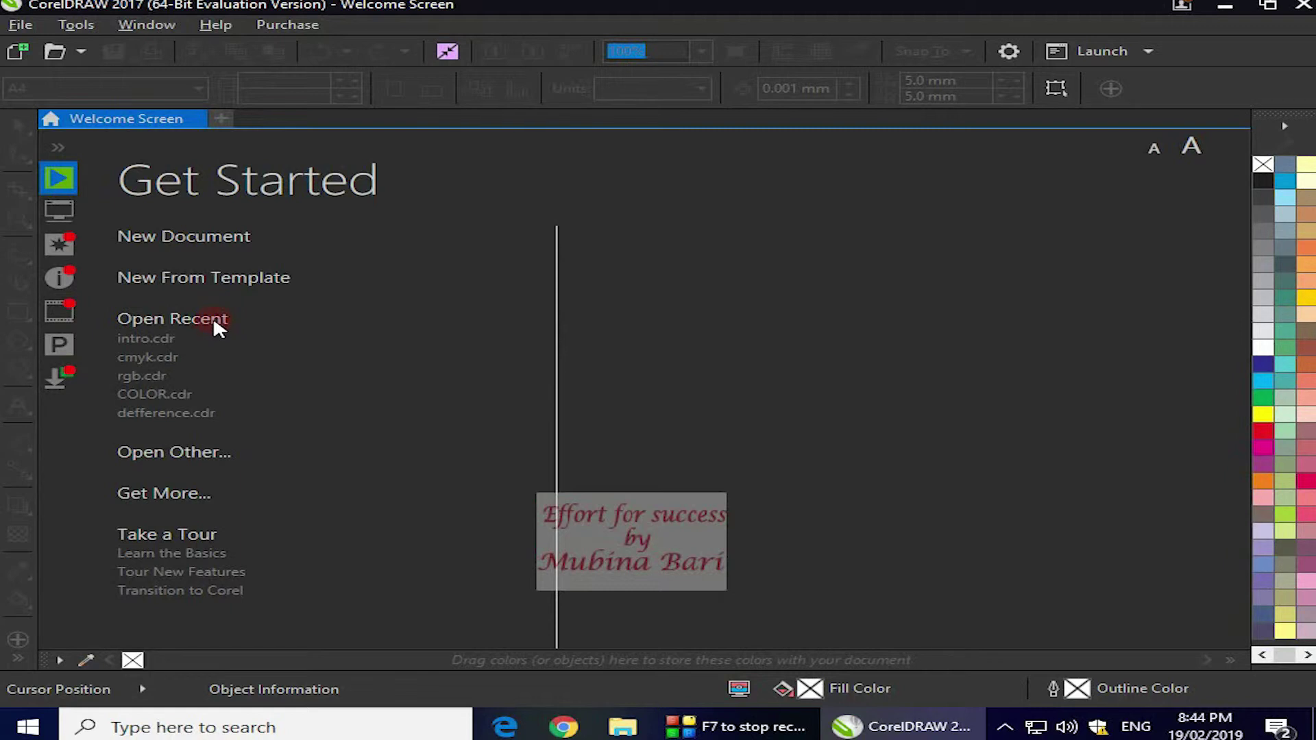
- View the dialog for opening other drawings and close it without opening a file
mouse_move(182, 347)
mouse_move(166, 380)
mouse_move(162, 415)
left_click(163, 452)
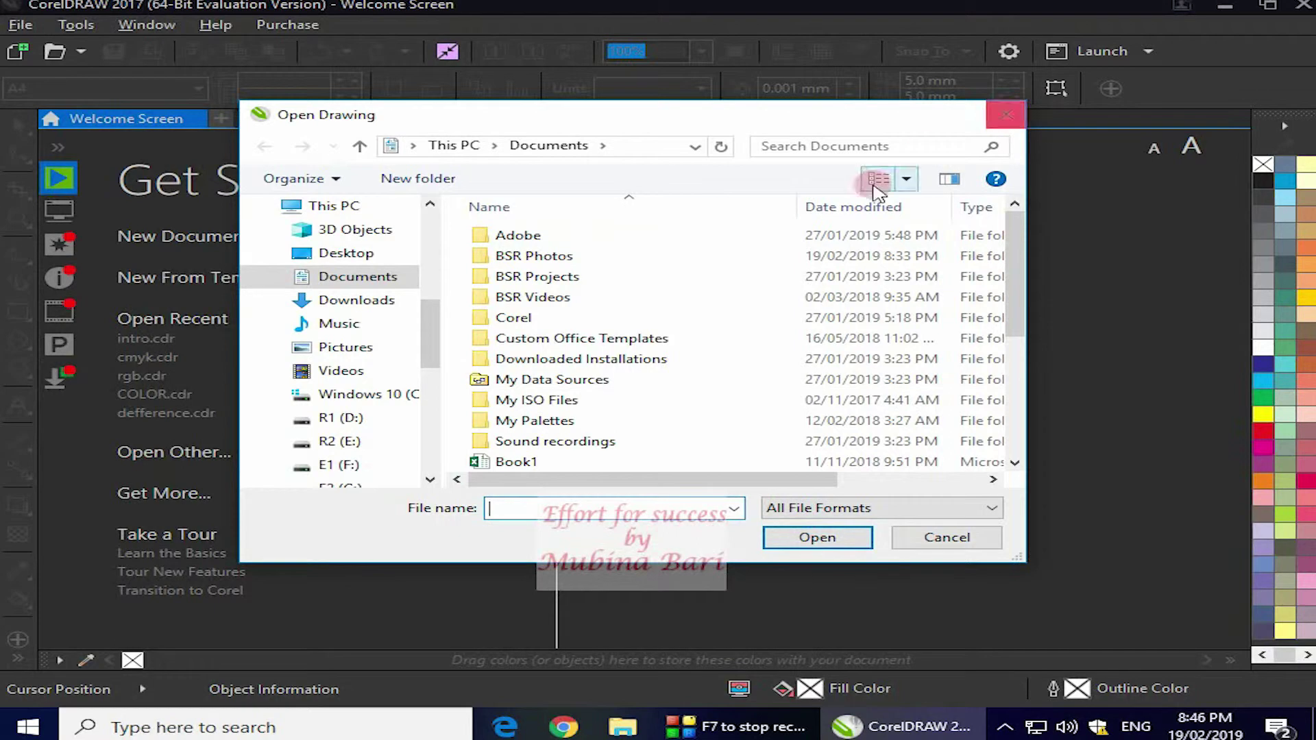
left_click(1005, 113)
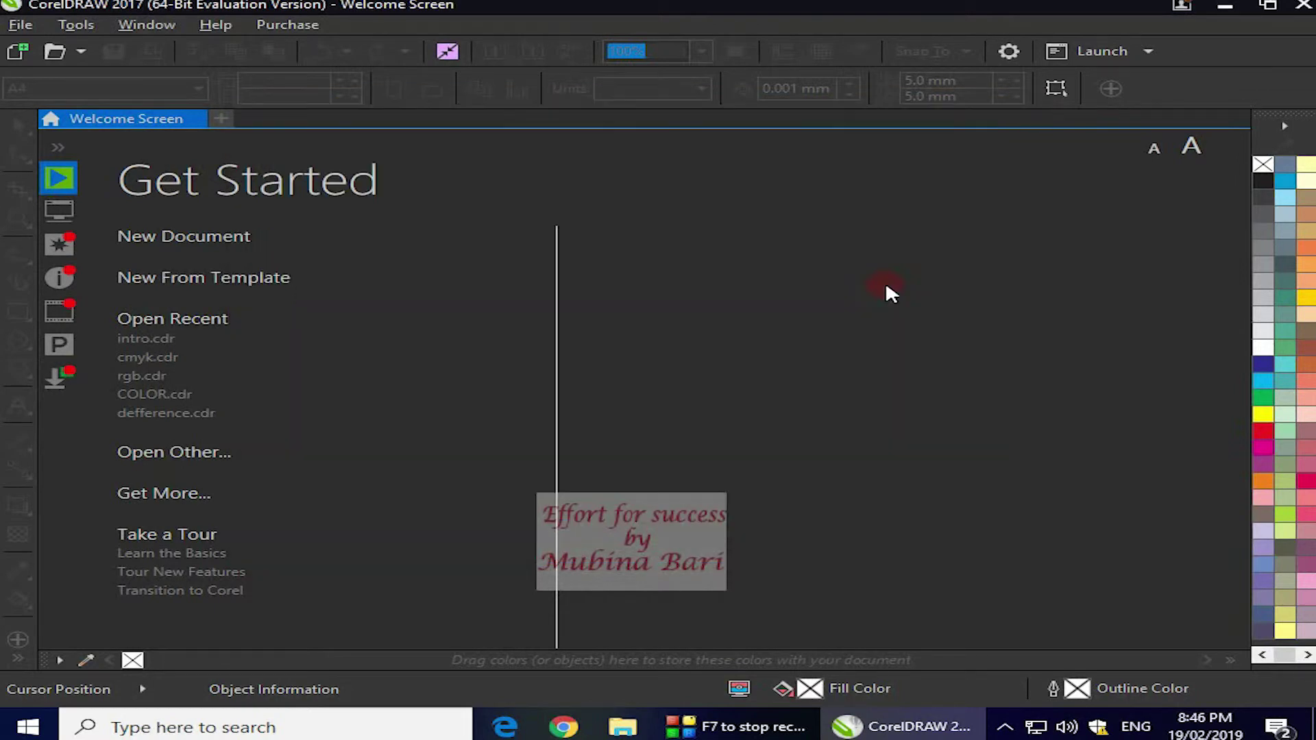
- View the apps and plug-ins offered under Get More and close that window
left_click(187, 495)
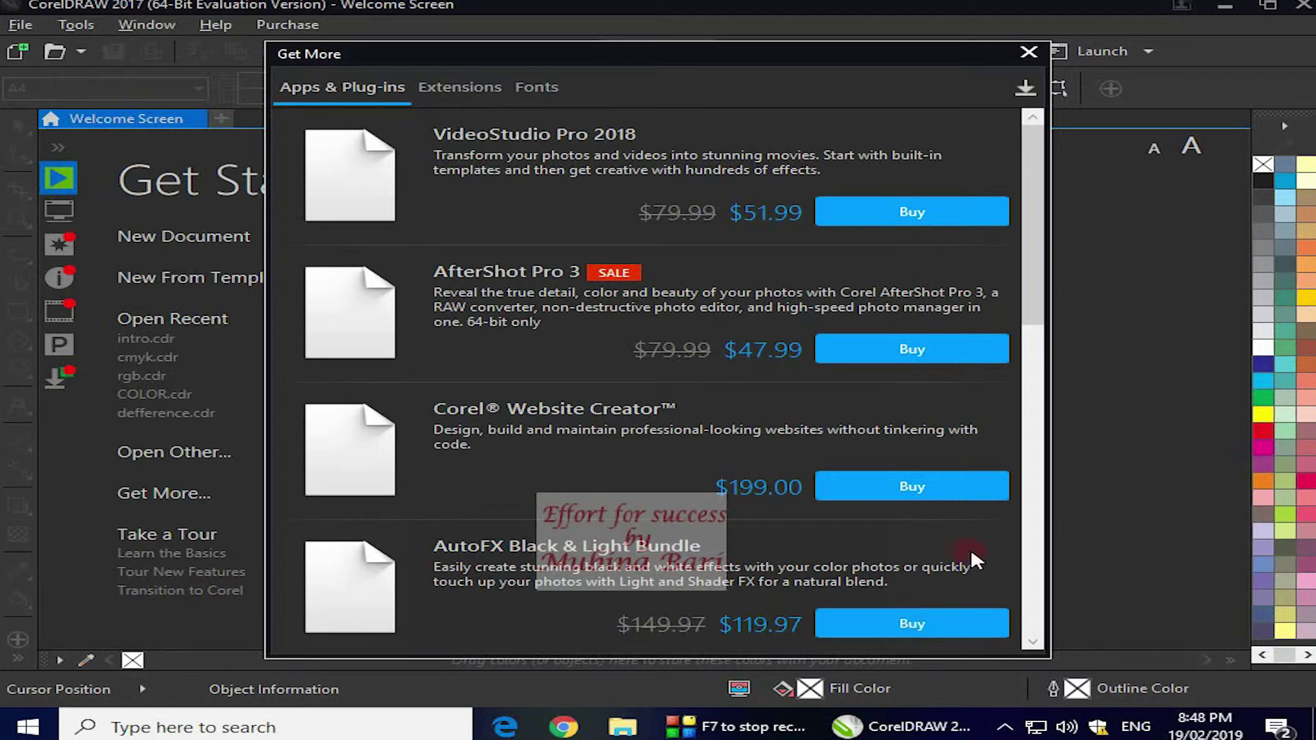
left_click(1028, 52)
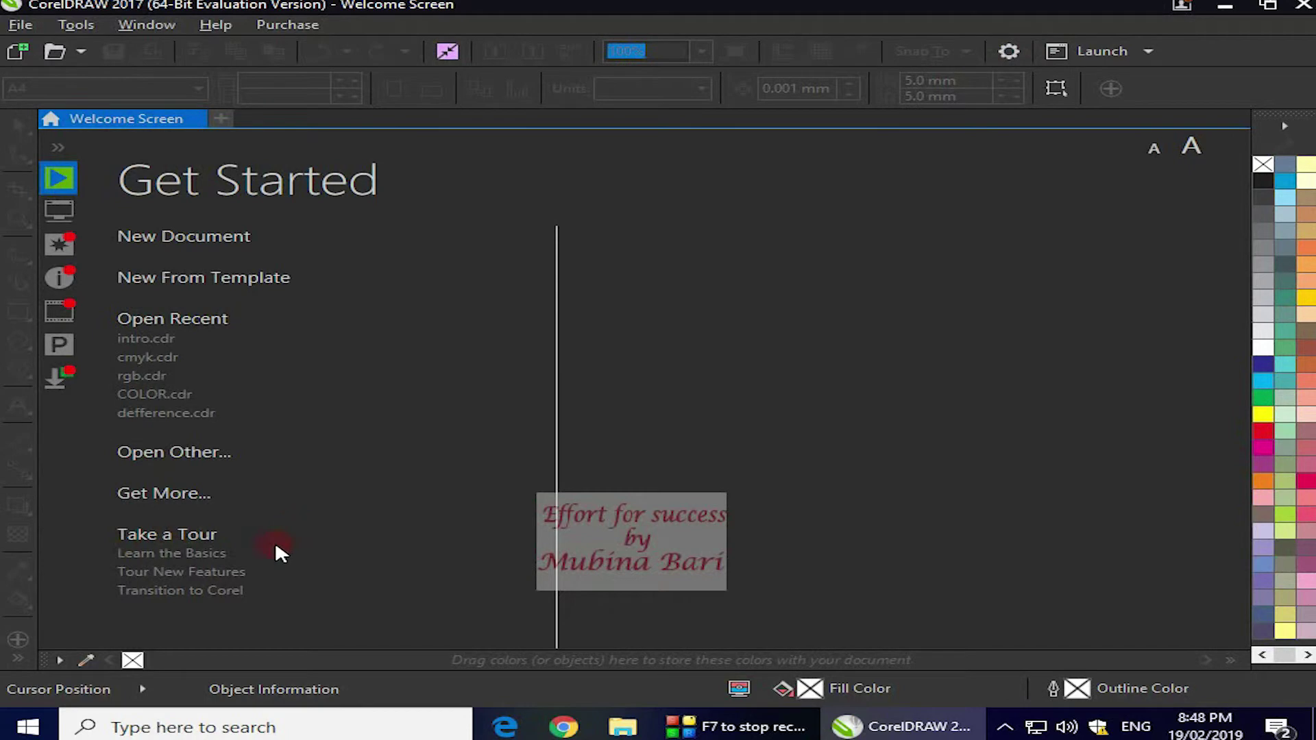
mouse_move(212, 561)
- Start a new document and review the available preset destinations, keeping CorelDRAW default
left_click(218, 237)
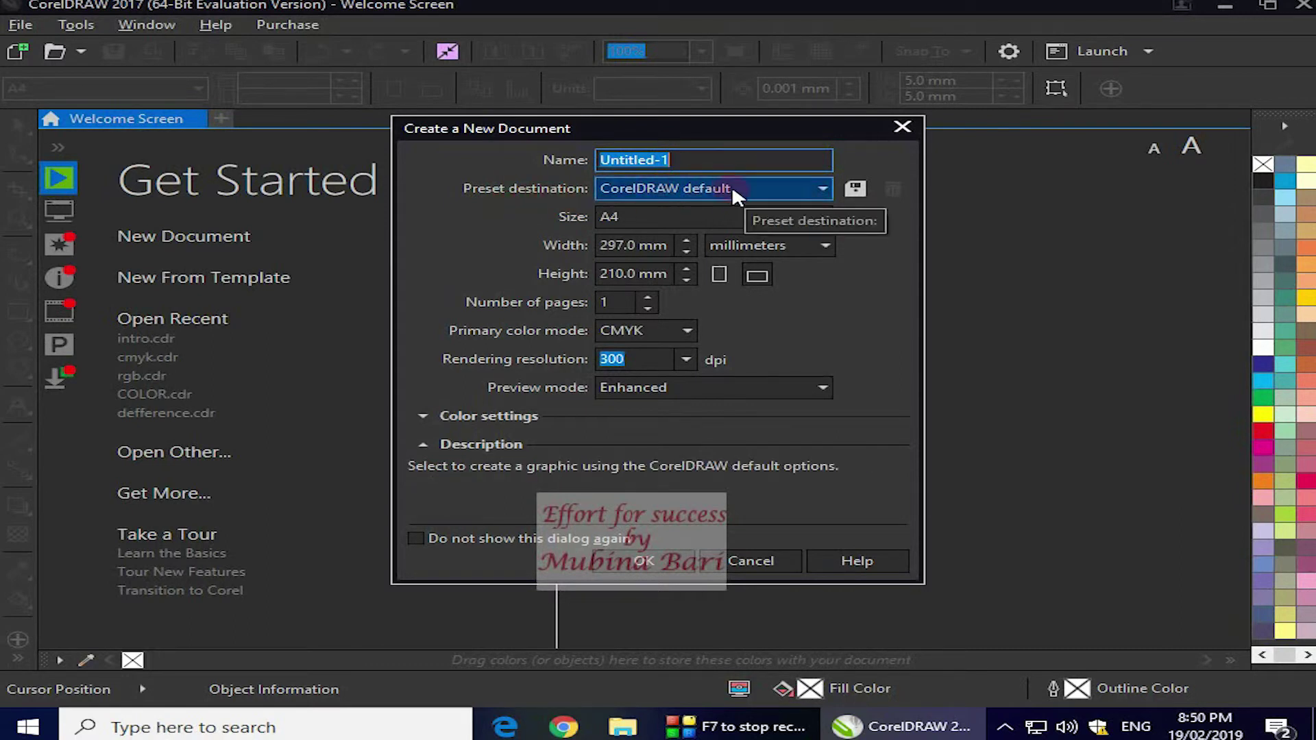
left_click(822, 189)
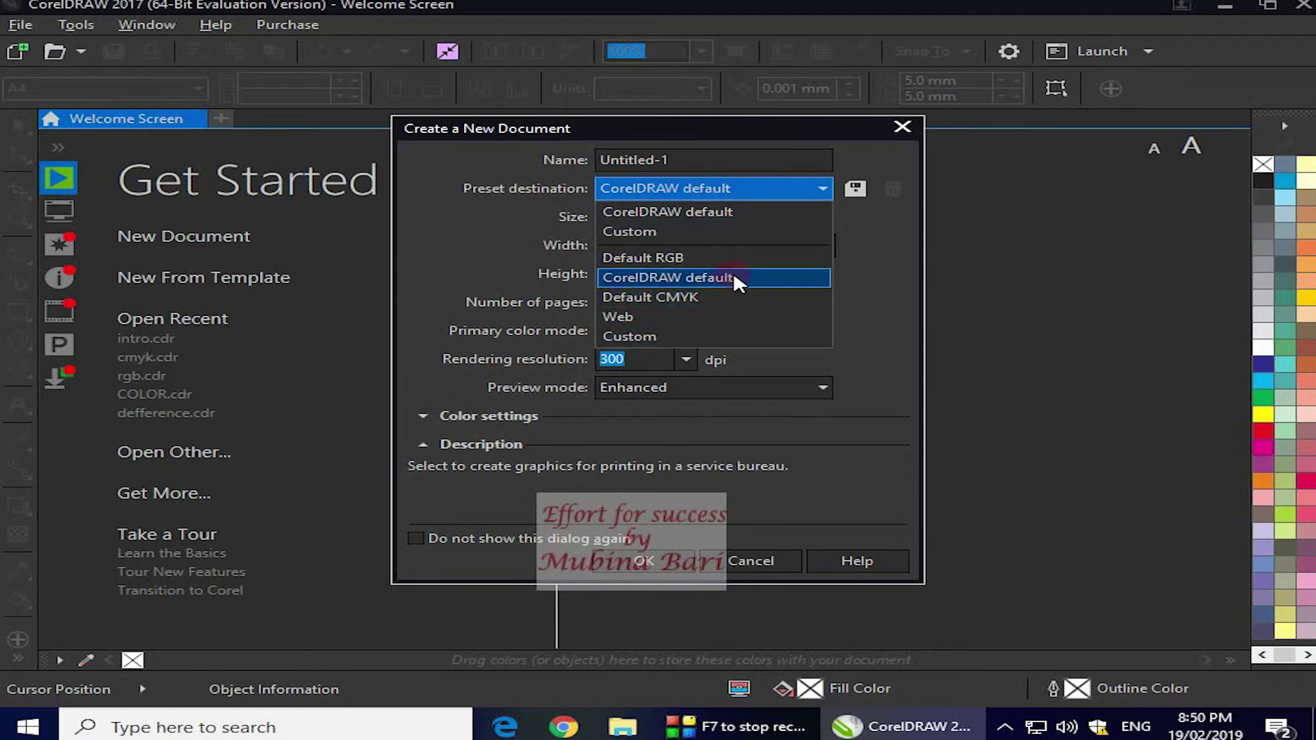
left_click(823, 188)
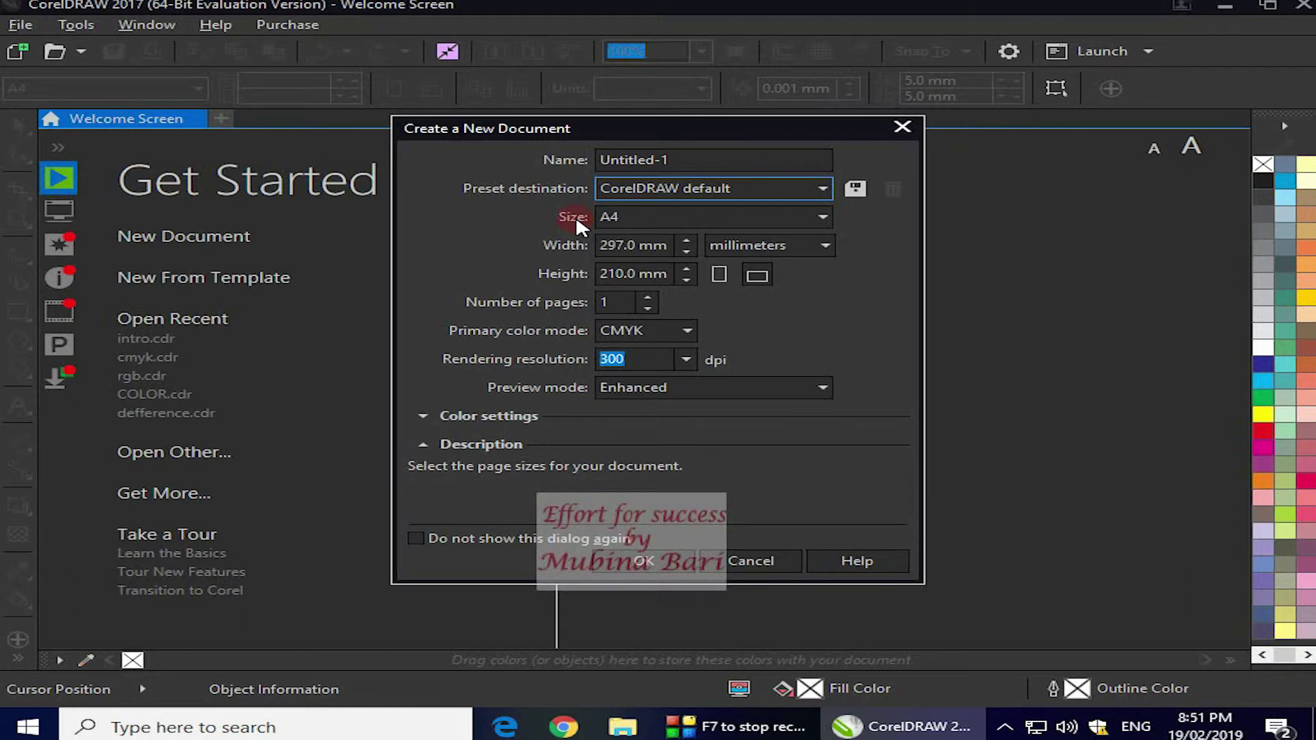
- Look through the full list of page sizes for the new document, keeping A4
left_click(825, 216)
left_click(821, 217)
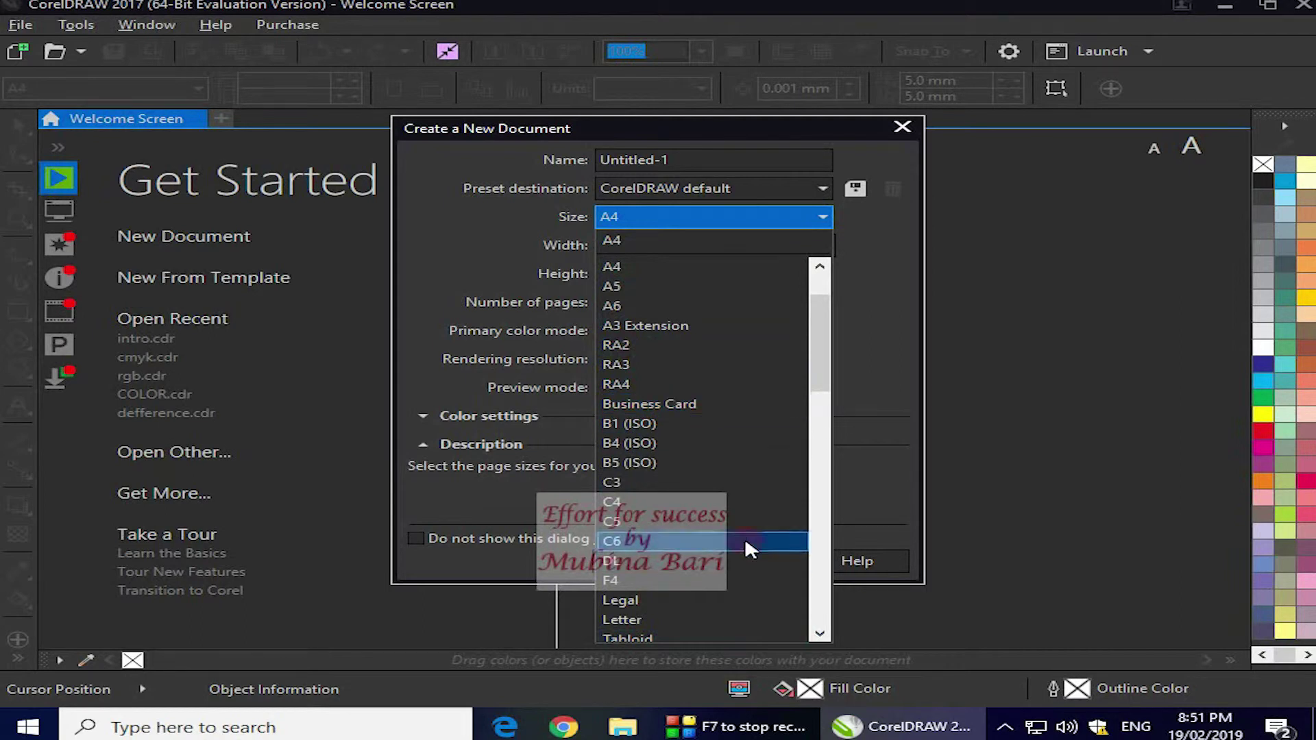
left_click_drag(826, 363, 819, 491)
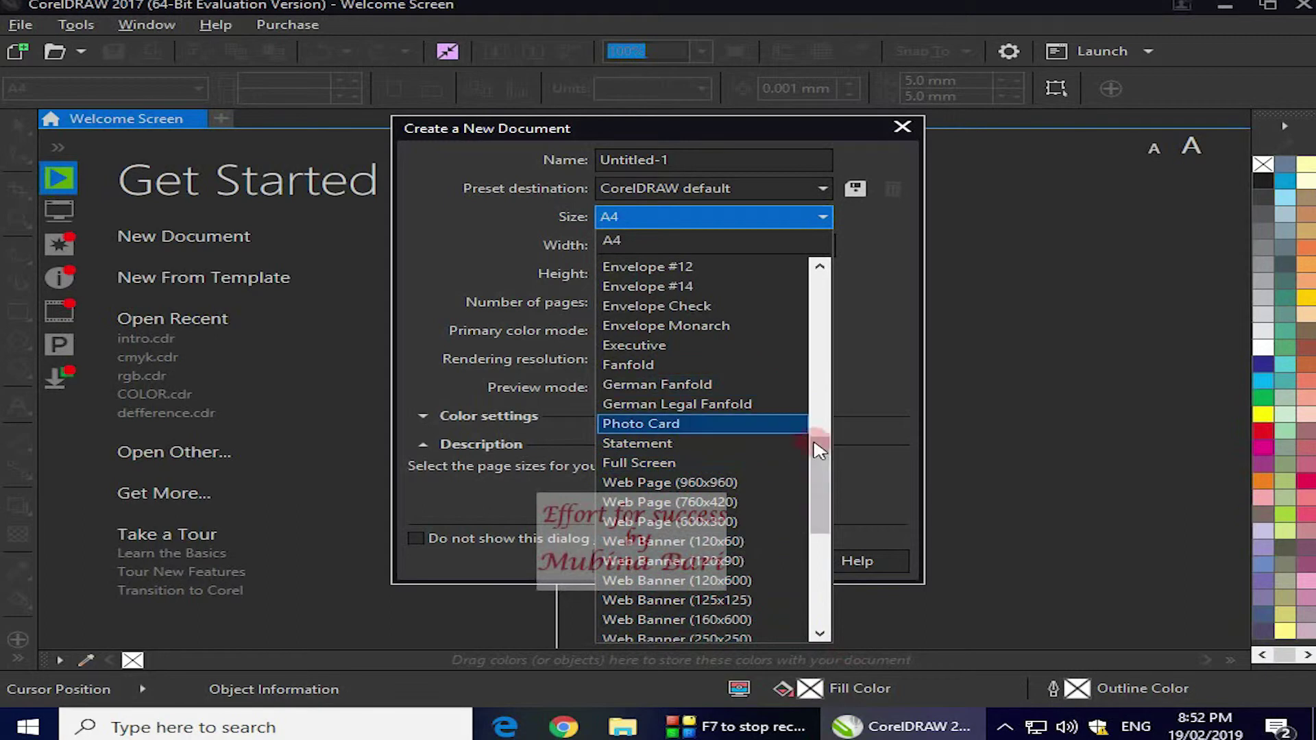
left_click_drag(824, 492, 821, 249)
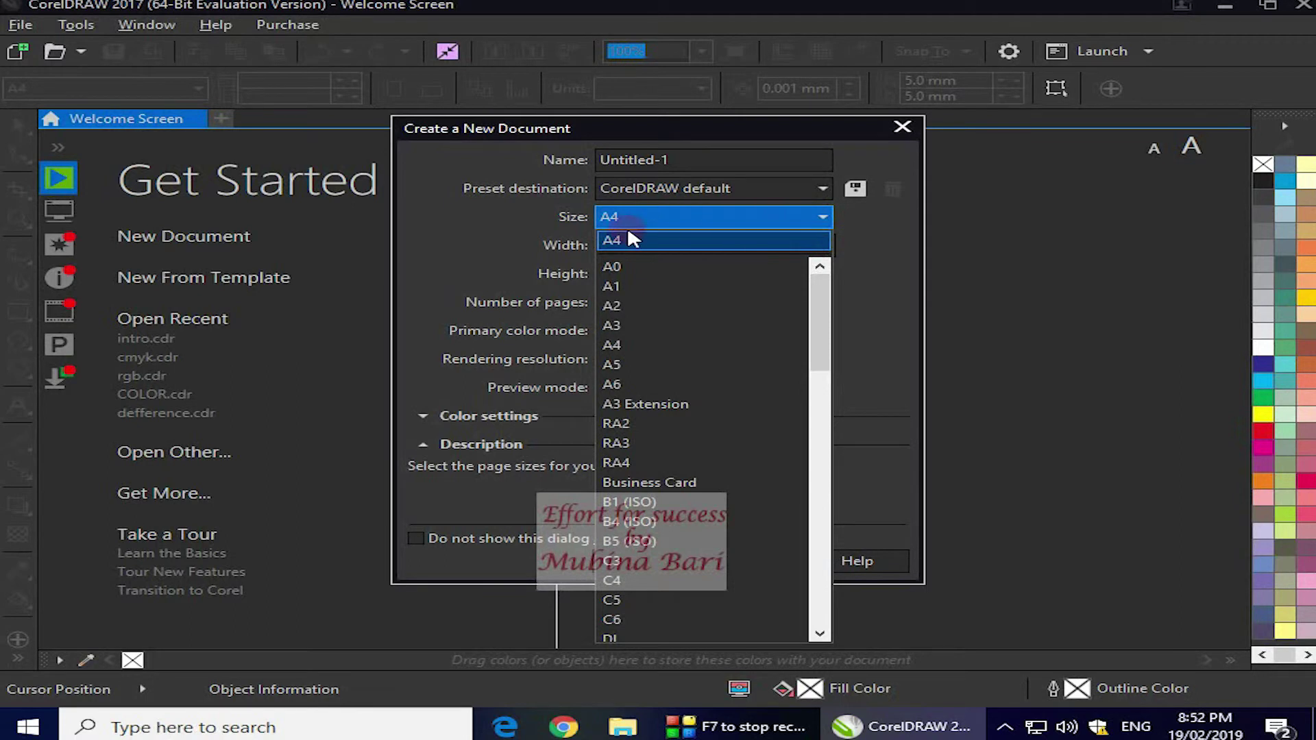
left_click(823, 214)
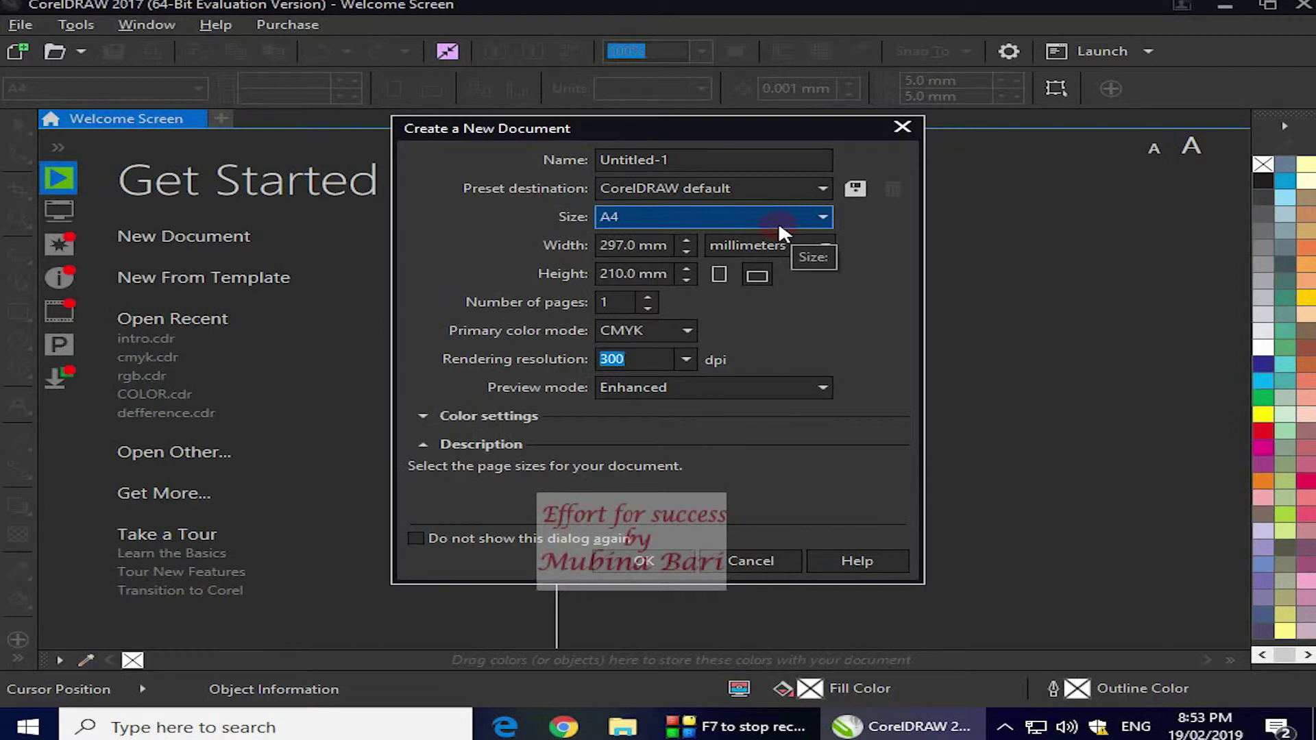
- Set the new document's page width to 303 mm and its height to 206 mm
left_click(651, 248)
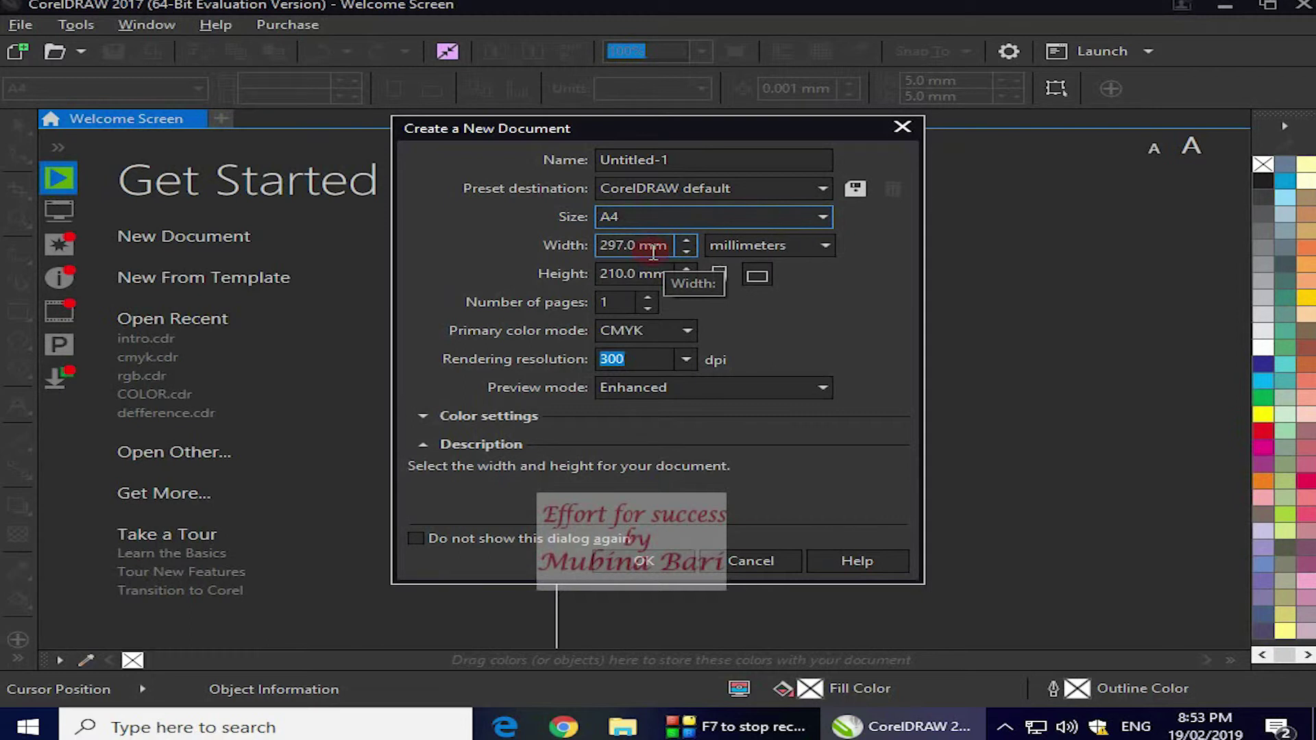
left_click(686, 239)
left_click(686, 239)
left_click(685, 240)
left_click(686, 240)
left_click(686, 239)
left_click(685, 239)
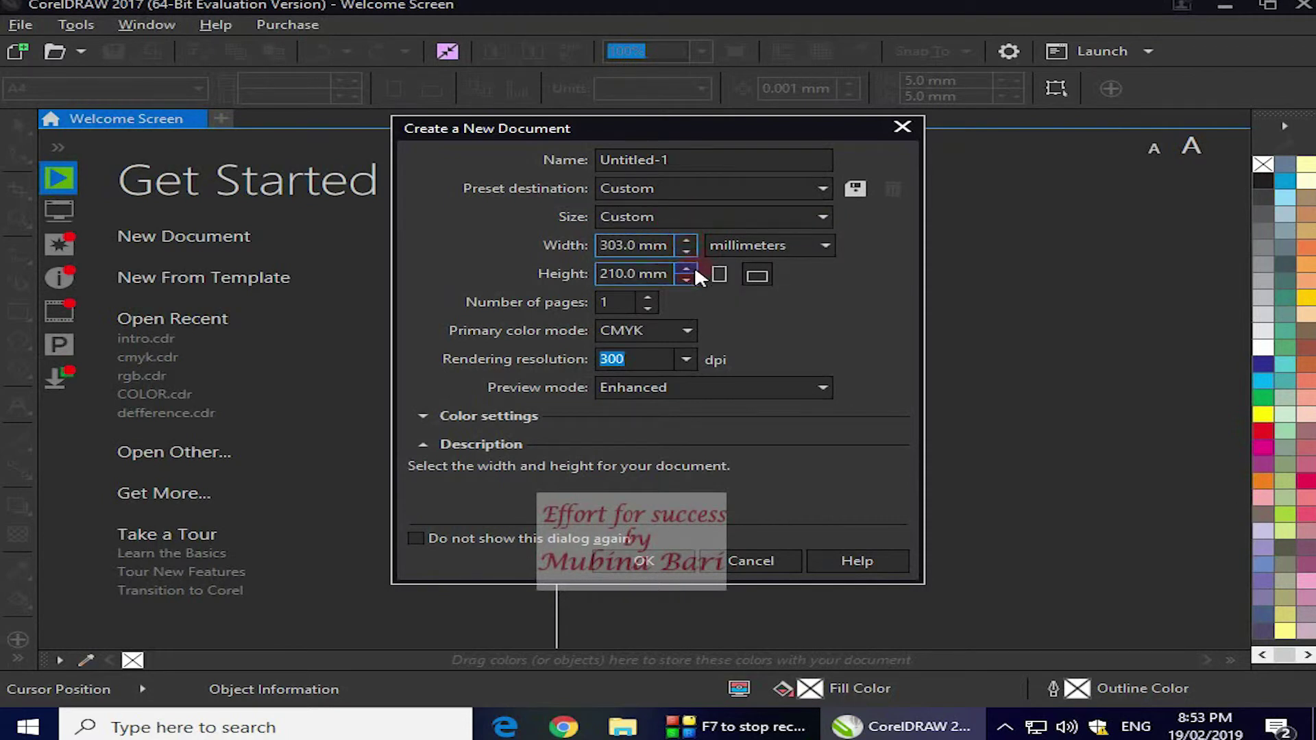
left_click(685, 279)
left_click(685, 279)
left_click(686, 279)
left_click(685, 279)
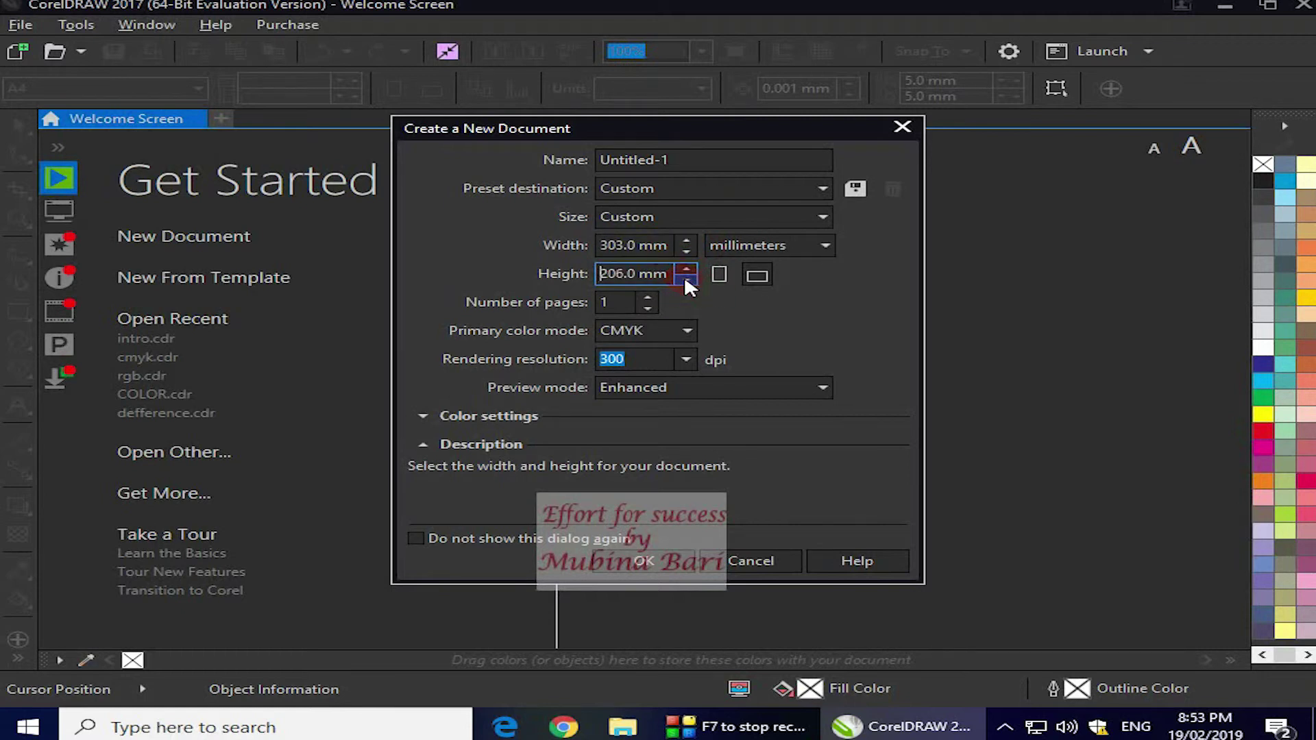
- Set the new document's page size to A4 and its measurement unit to inches
left_click(822, 217)
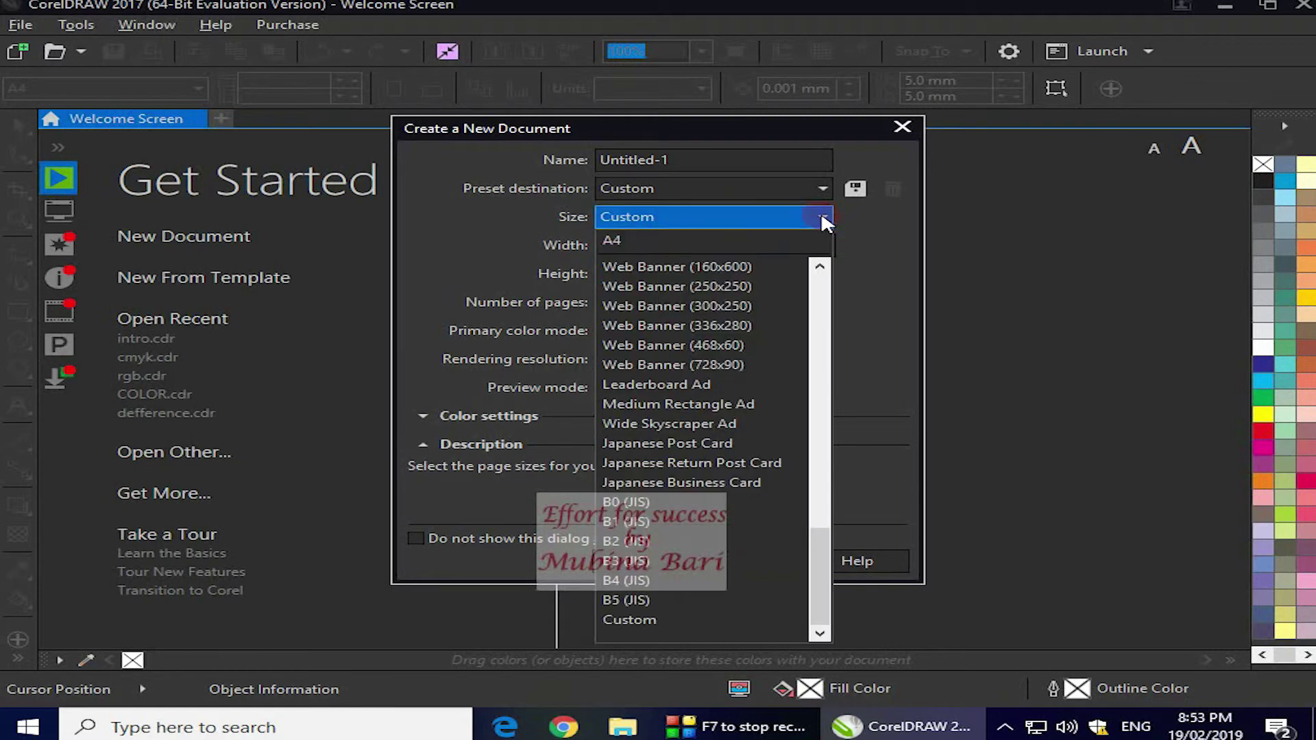
left_click(629, 239)
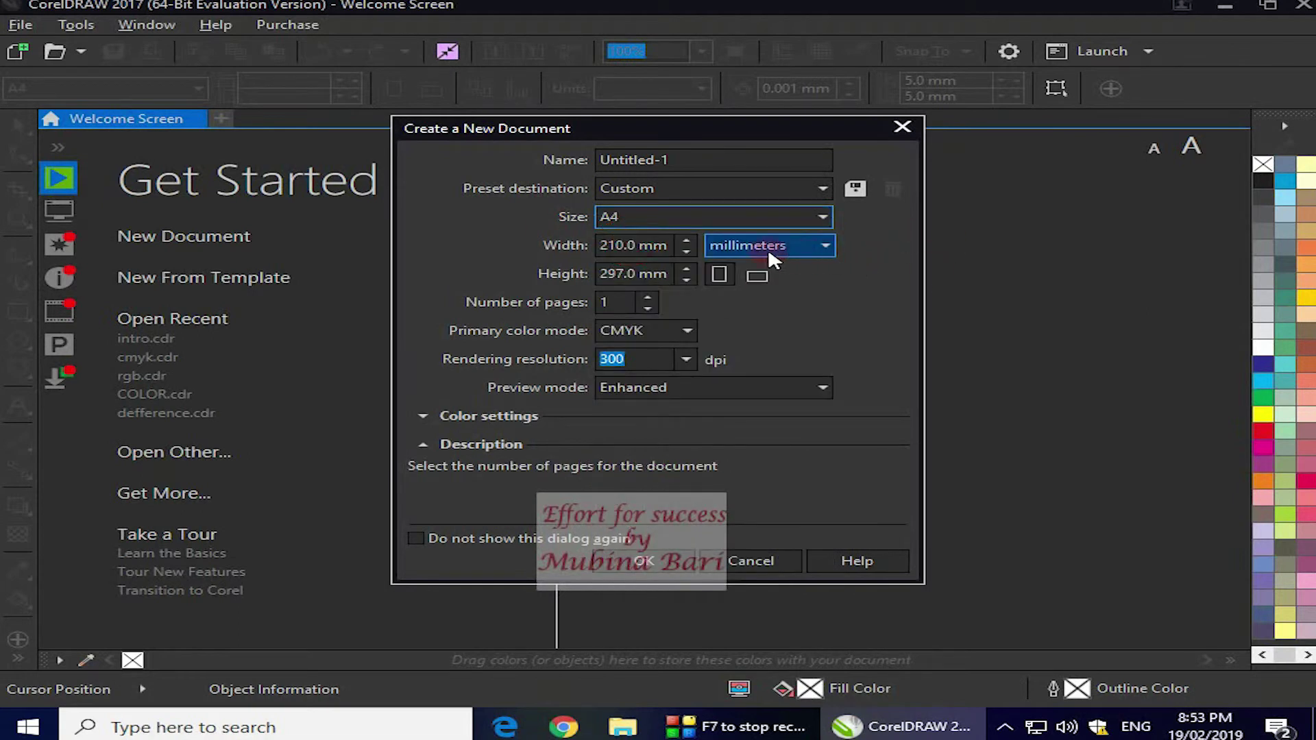
left_click(828, 246)
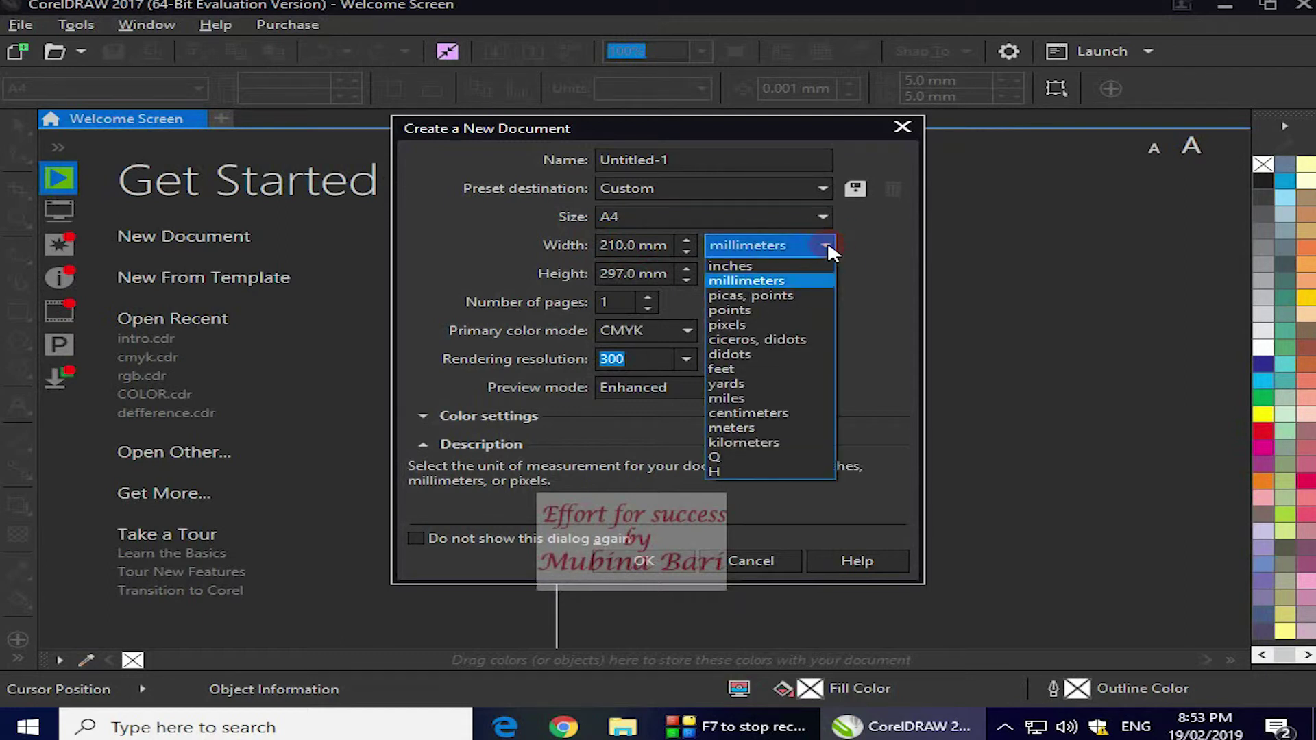
left_click(766, 268)
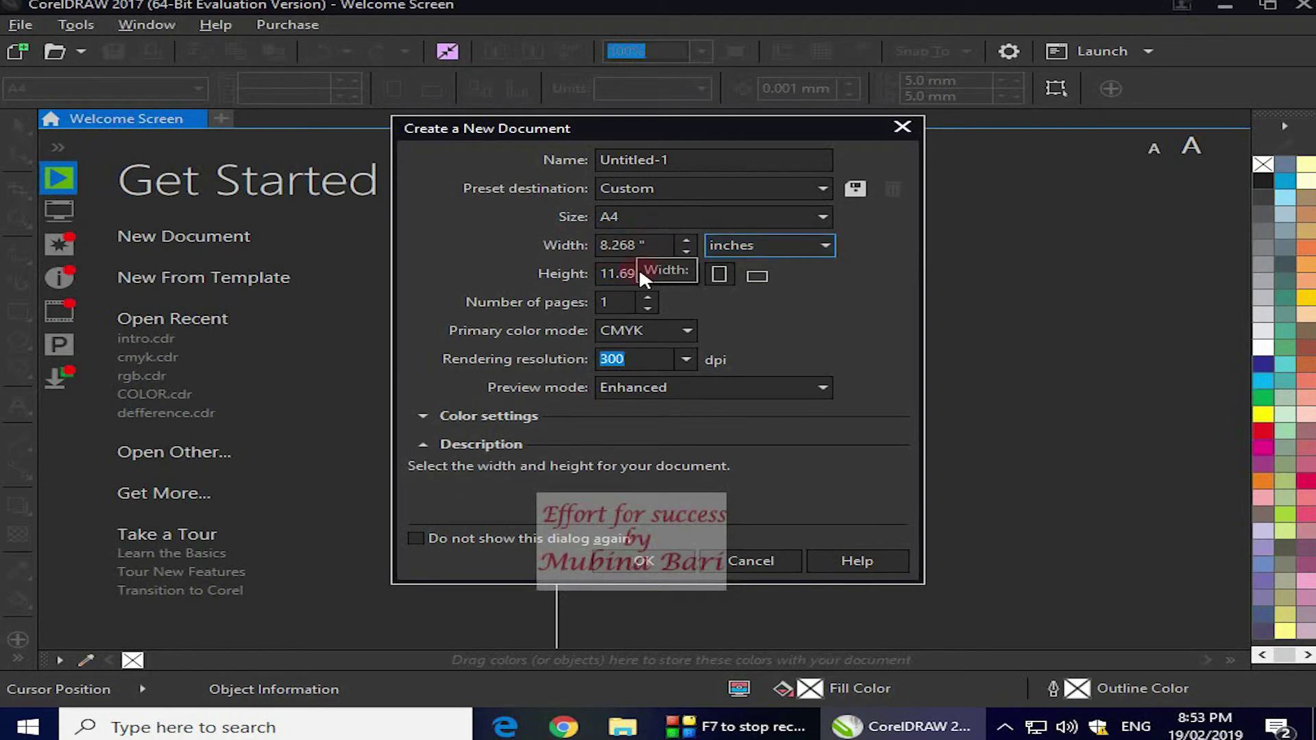
left_click(825, 244)
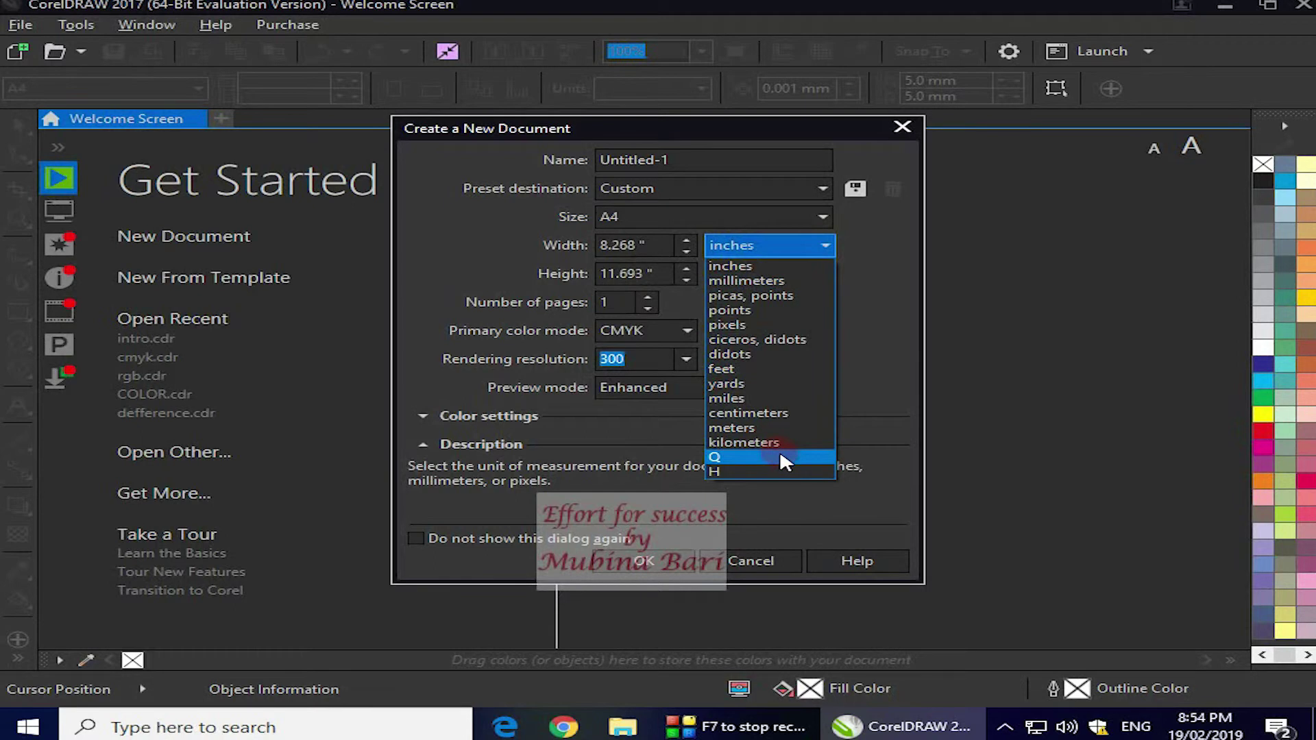
left_click(822, 246)
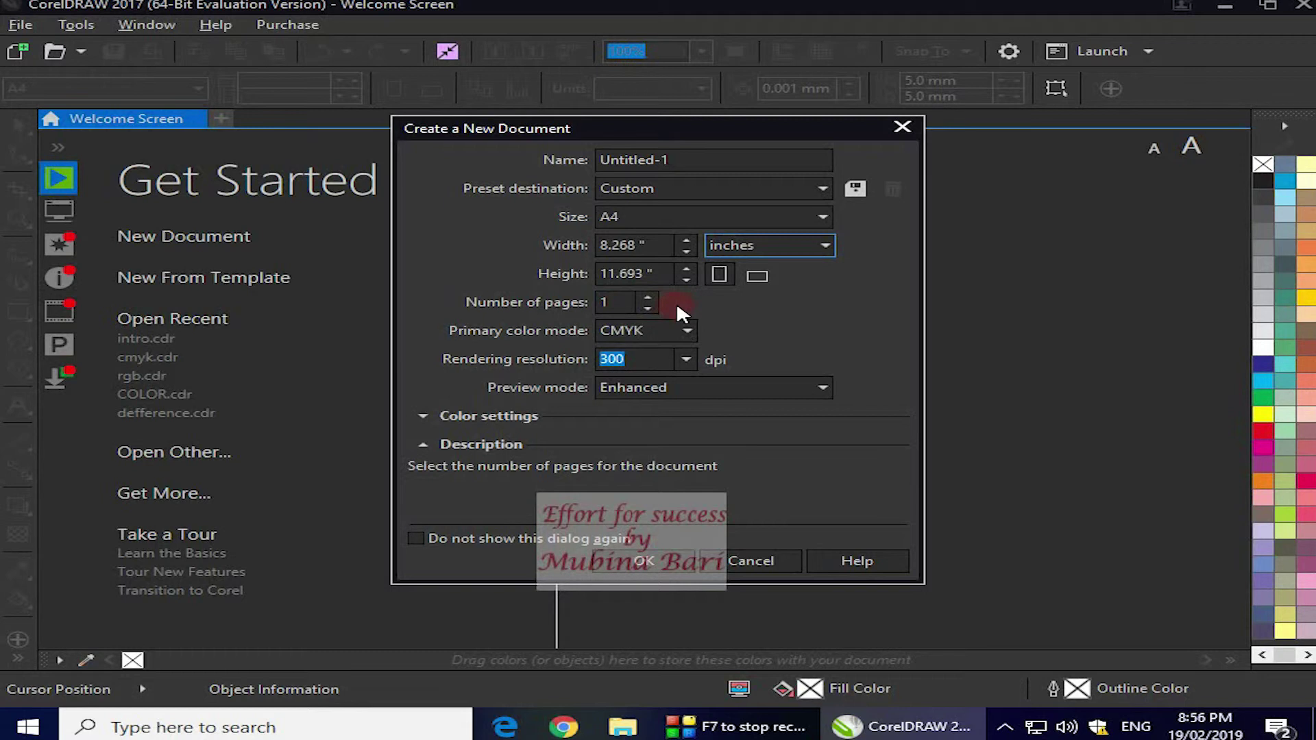
- Review the page count, primary color mode, rendering resolution and preview mode options, keeping 1 page, CMYK, 300 dpi and Enhanced
left_click(614, 301)
left_click(656, 326)
left_click(686, 330)
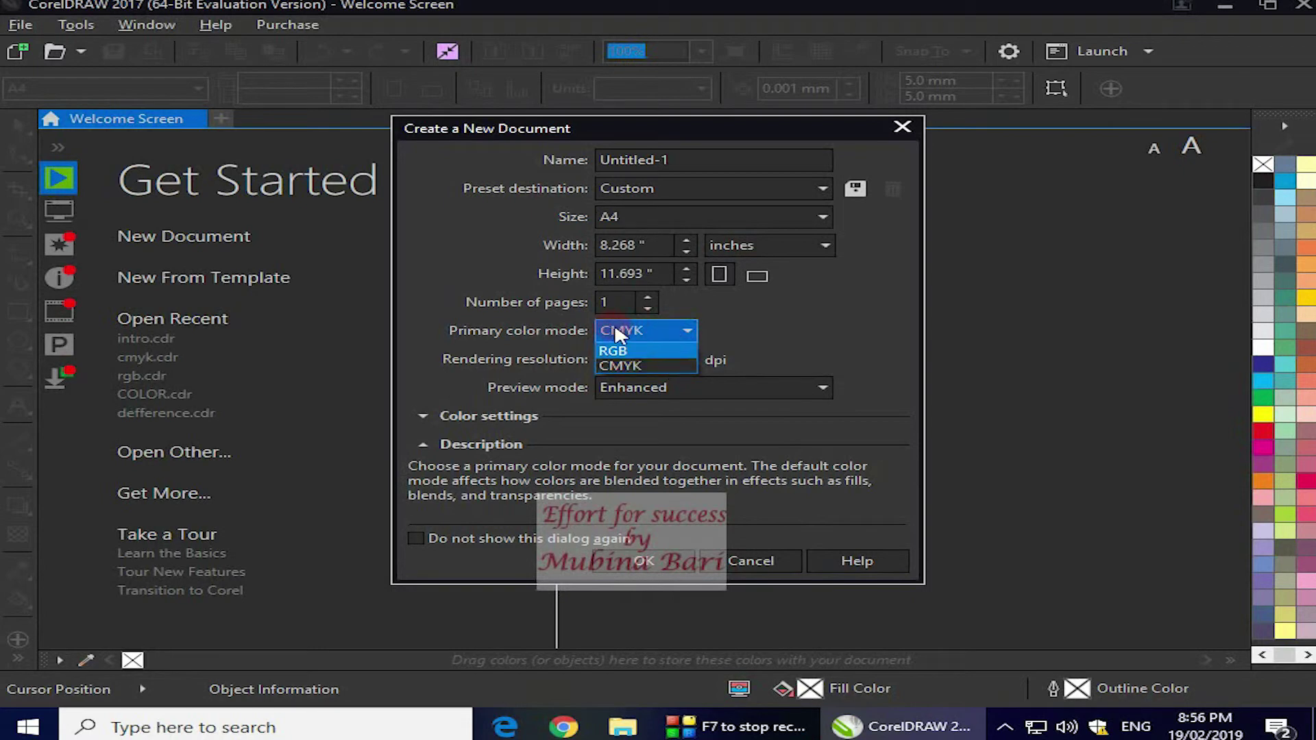
left_click(688, 326)
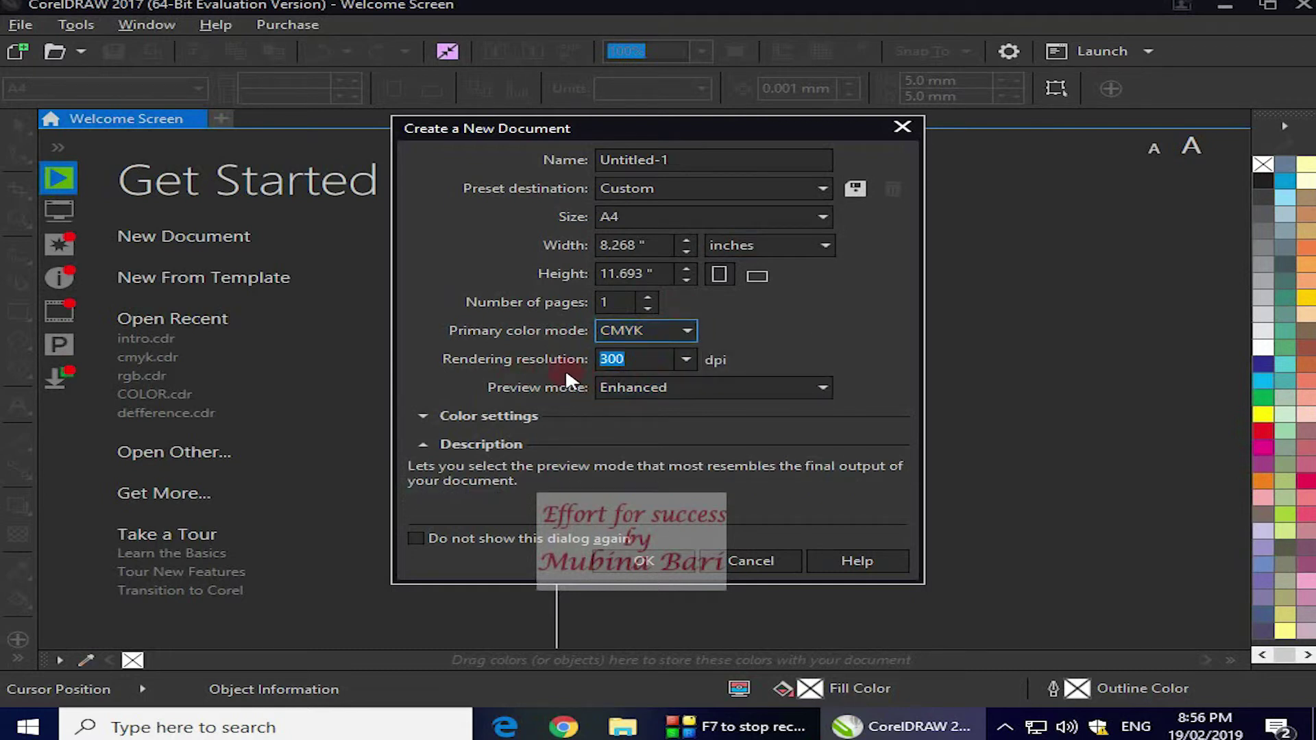
left_click(686, 360)
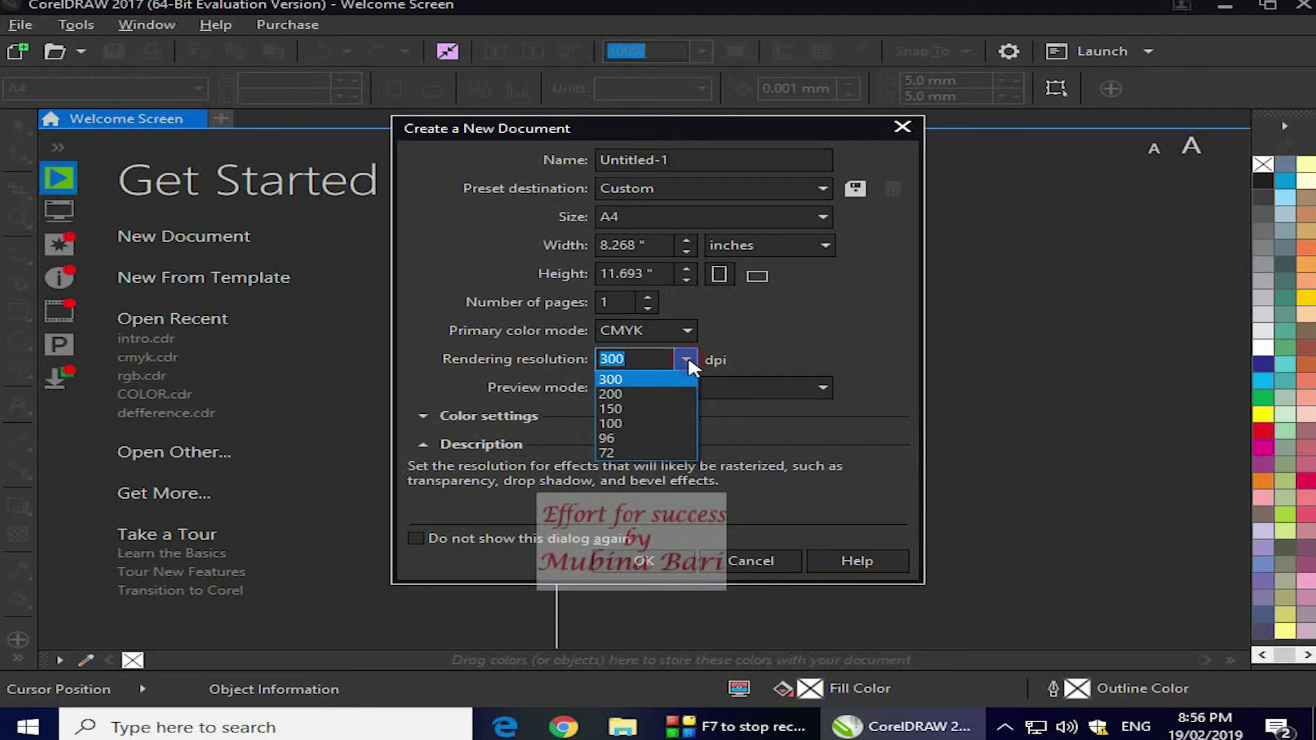
left_click(688, 361)
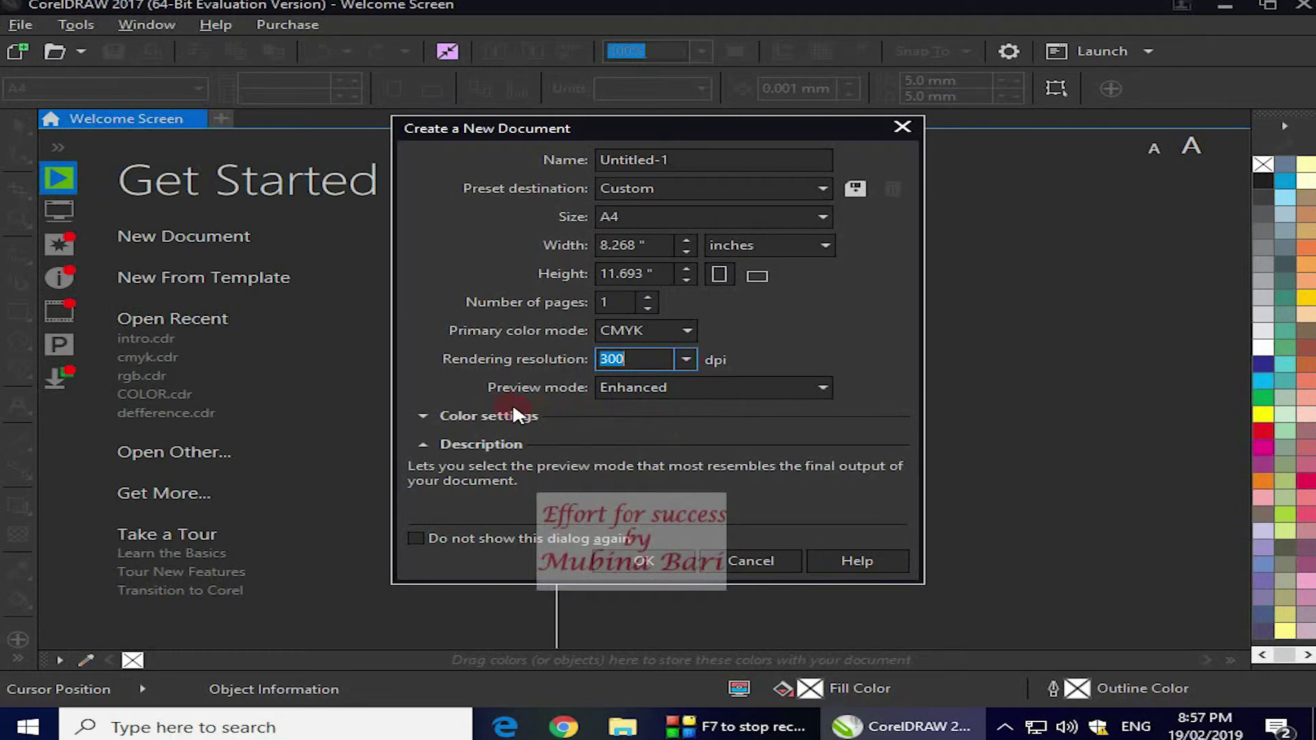
left_click(822, 390)
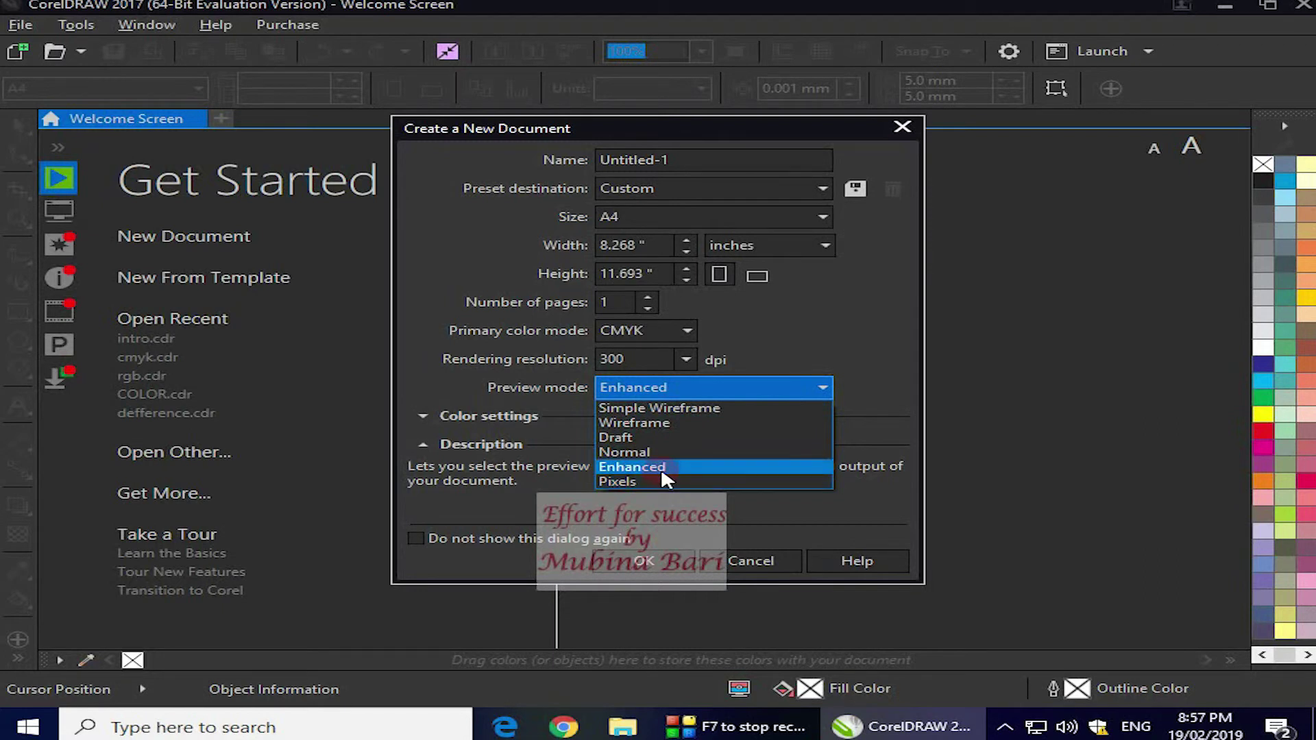
left_click(824, 386)
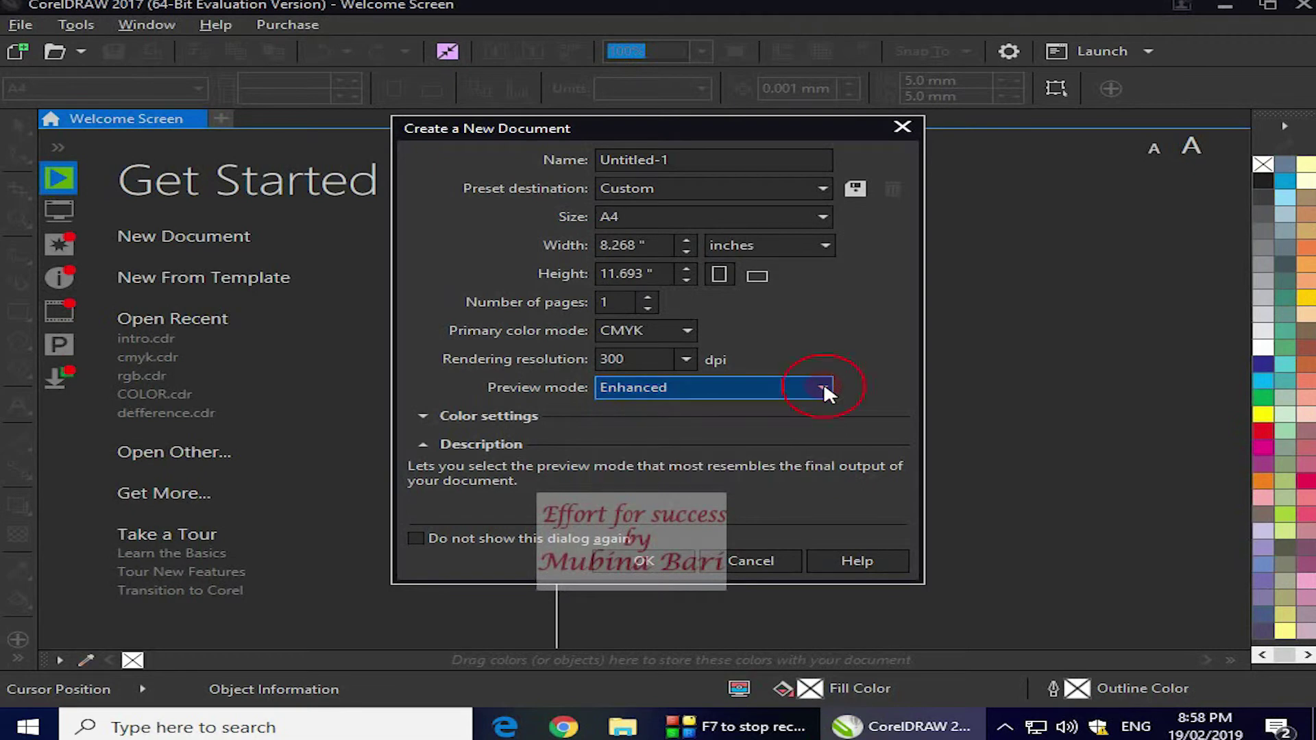
- Expand the color settings, examine the rendering intent and CMYK profile choices without changing them, and collapse the section
left_click(423, 415)
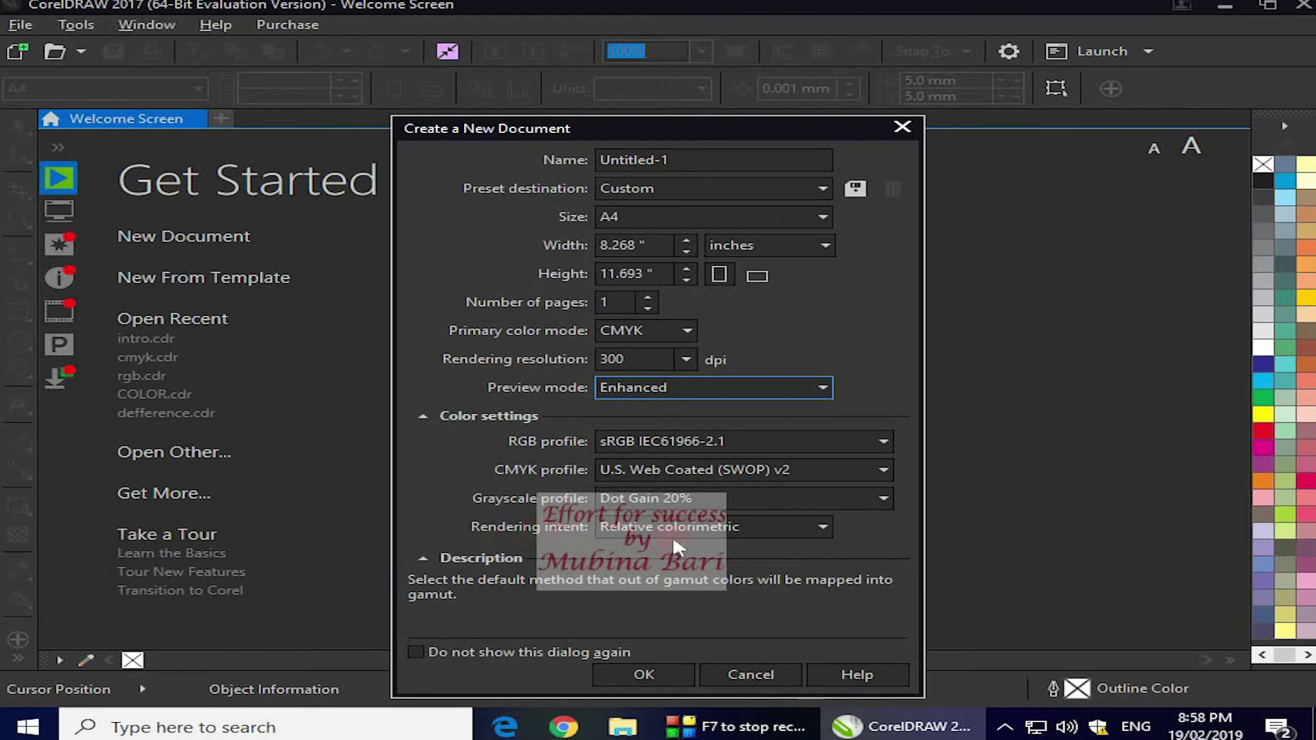
left_click(822, 526)
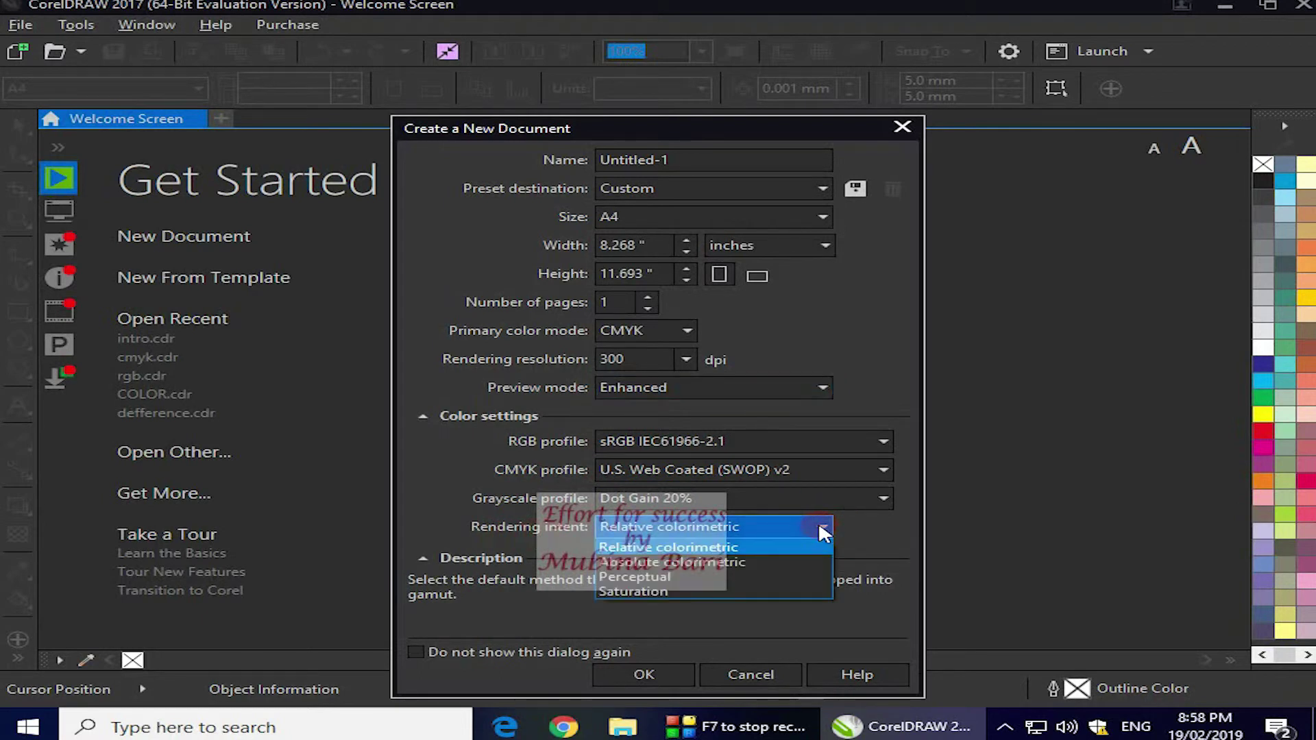
left_click(880, 492)
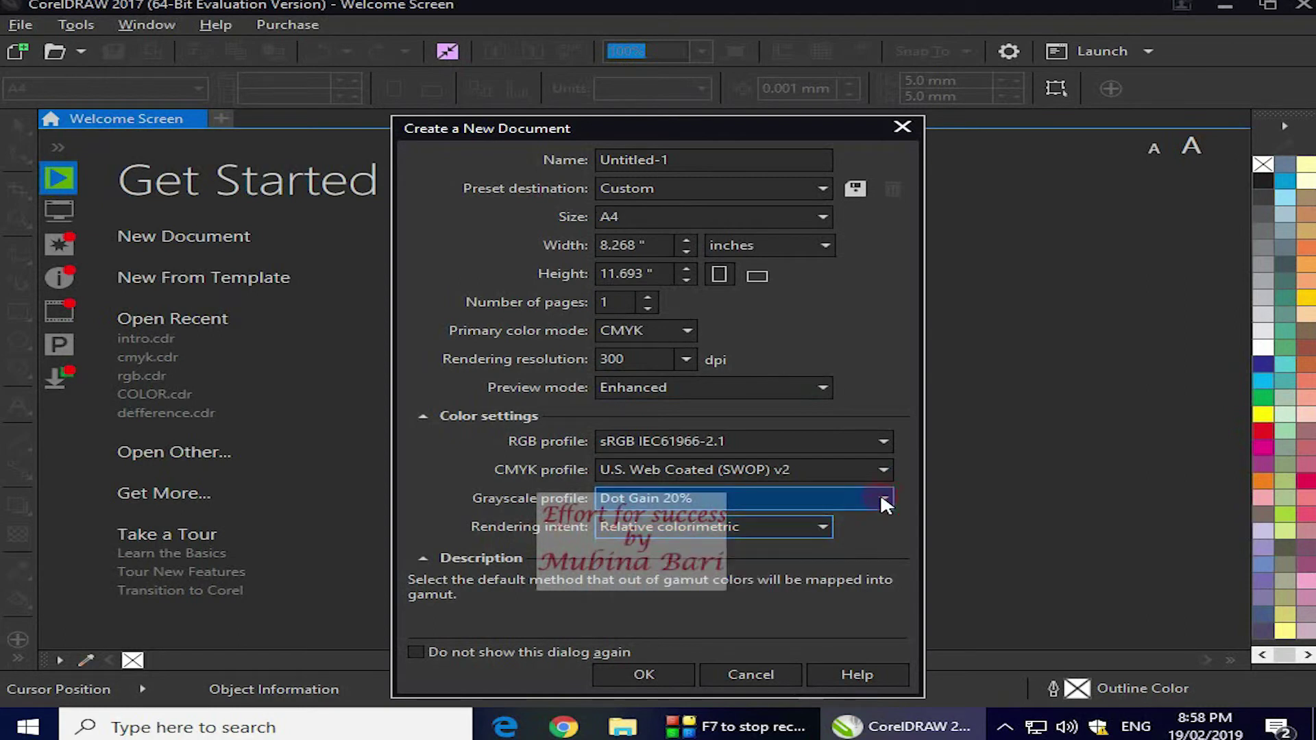
left_click(884, 469)
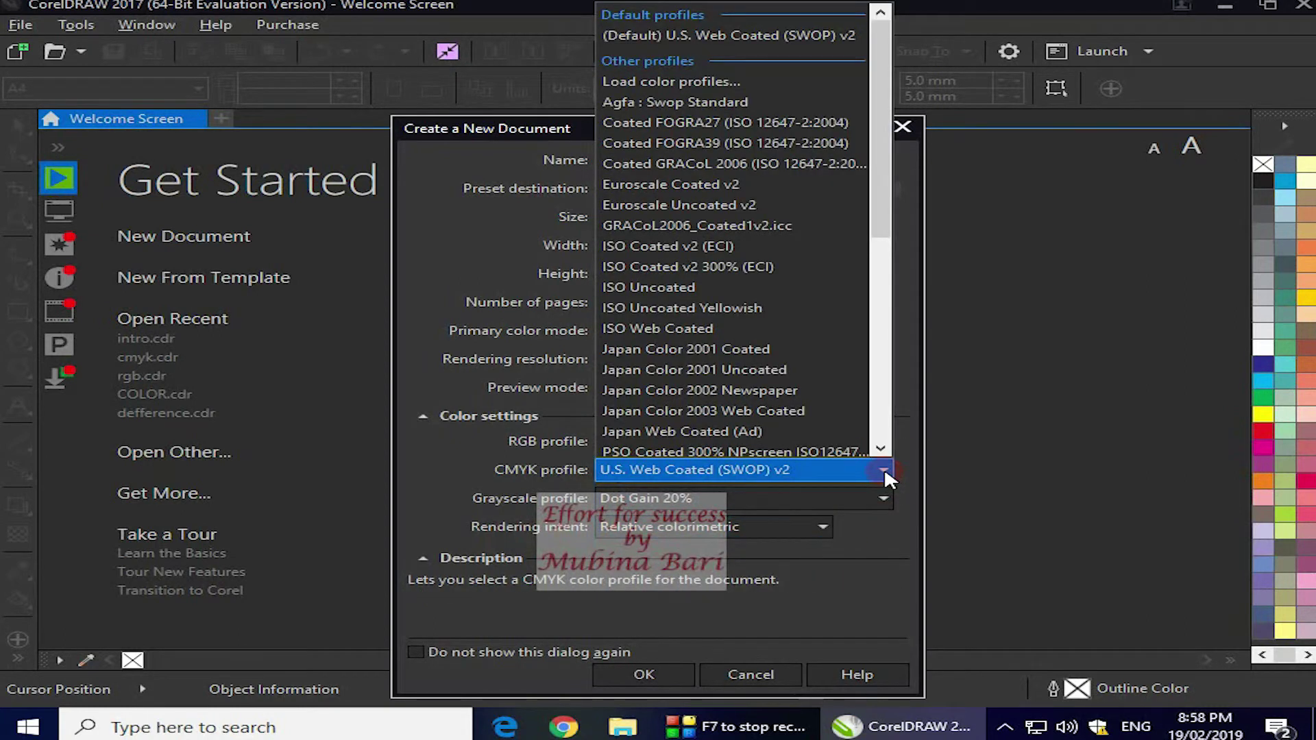
left_click(946, 447)
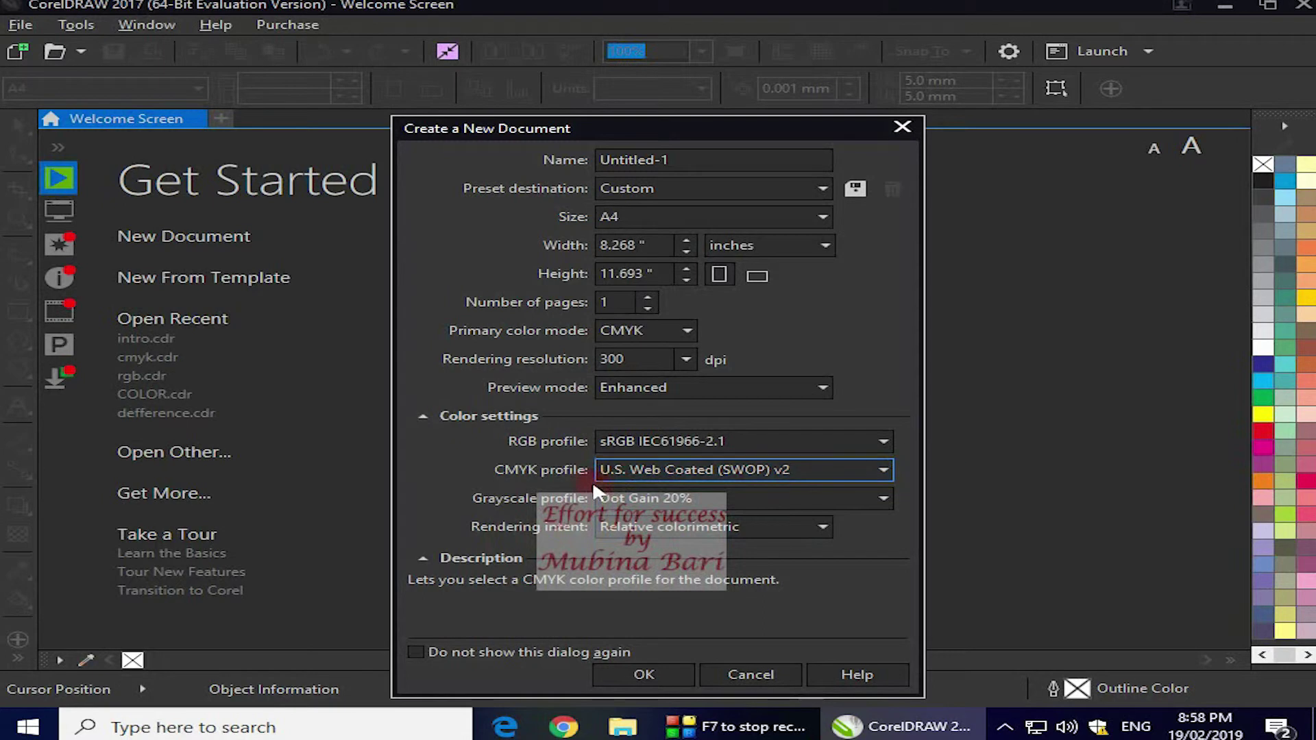
left_click(423, 416)
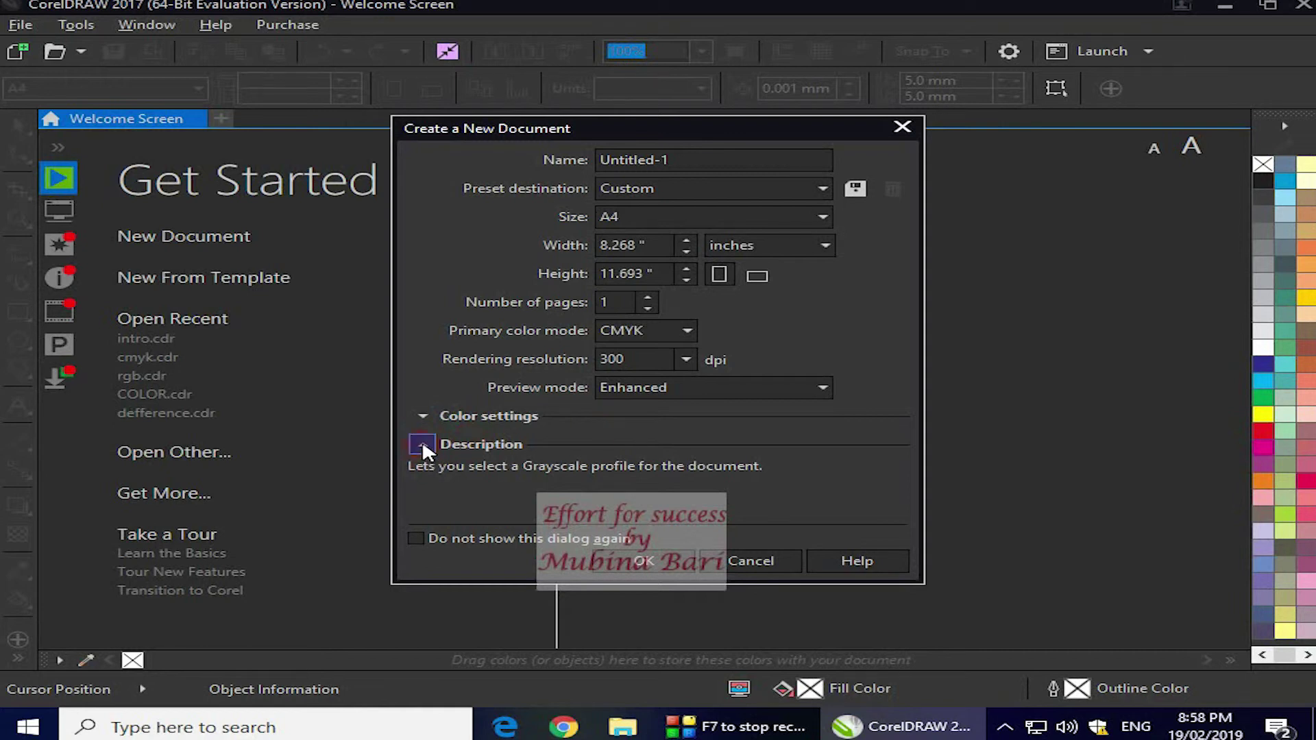
- Create the A4 document with the chosen settings and "Do not show this dialog again" ticked, leaving the Description section expanded
left_click(422, 444)
left_click(422, 444)
left_click(422, 444)
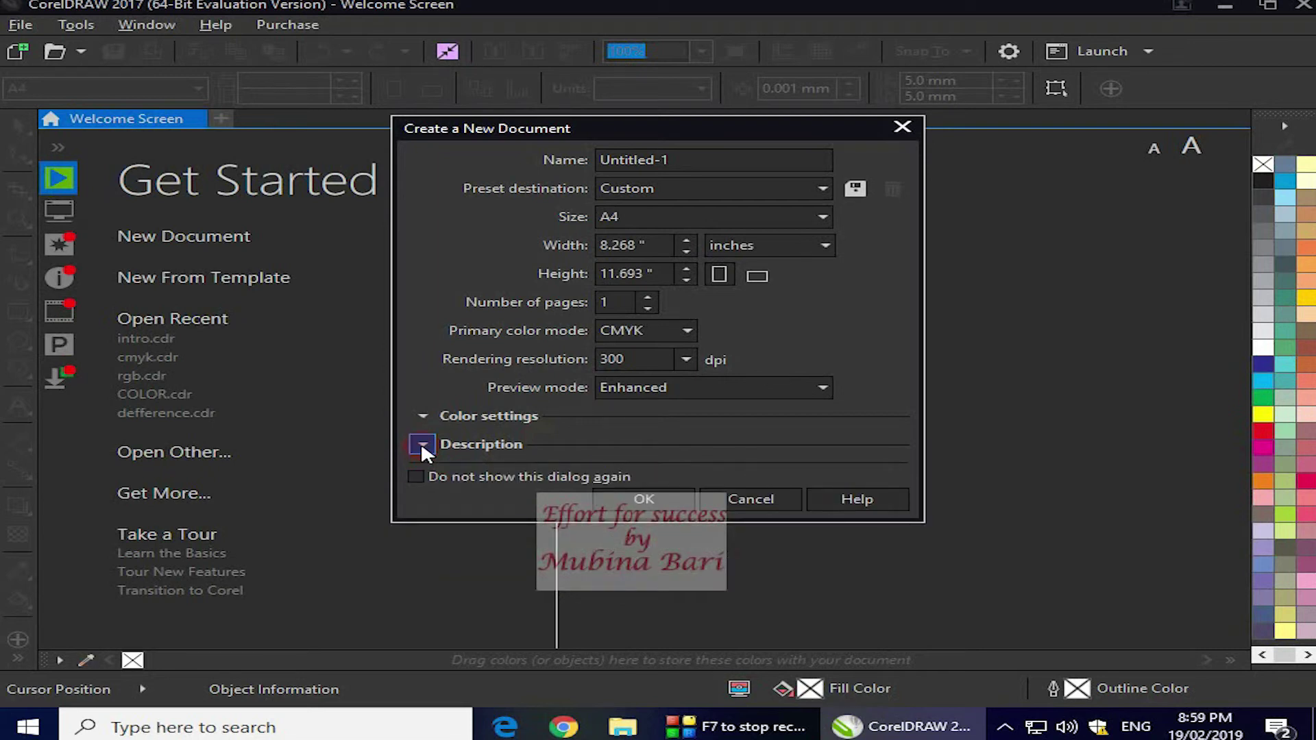
left_click(422, 444)
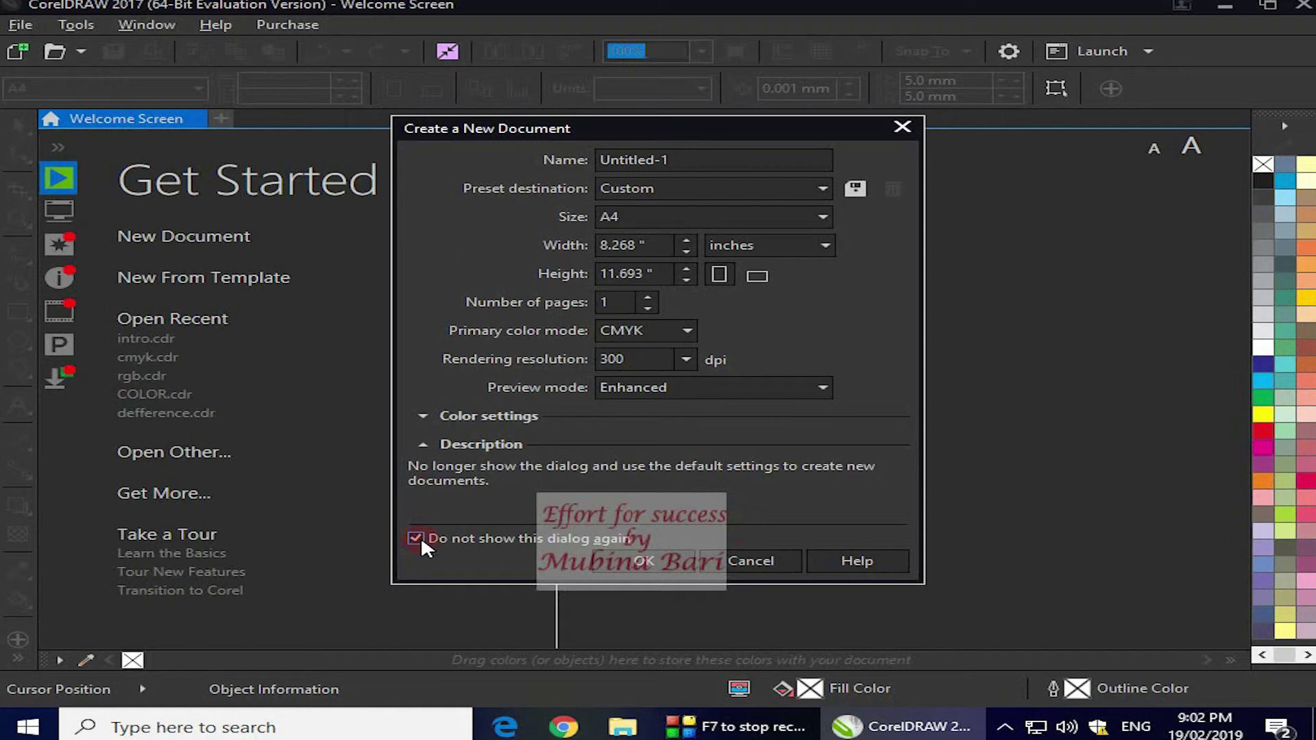
left_click(644, 560)
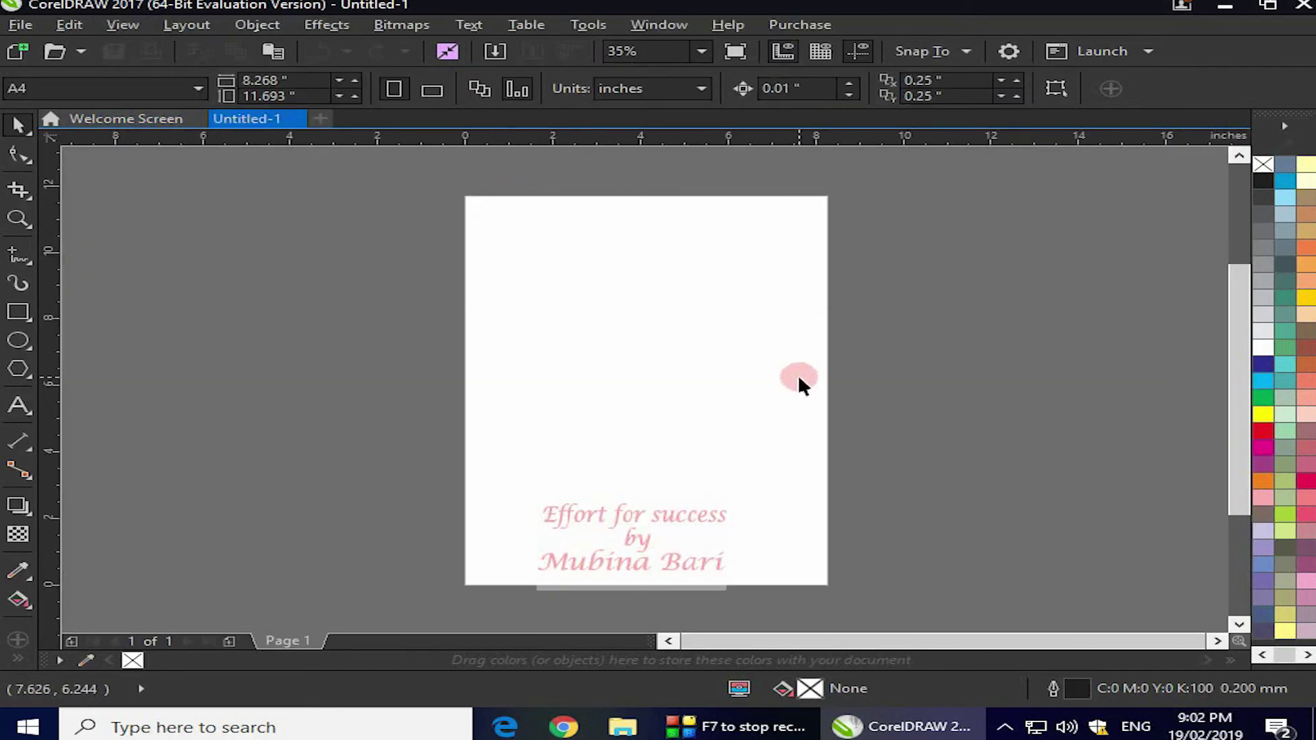
- Close CorelDRAW 2017, relaunch it from the desktop, and create a new document from the Welcome Screen
left_click(1305, 8)
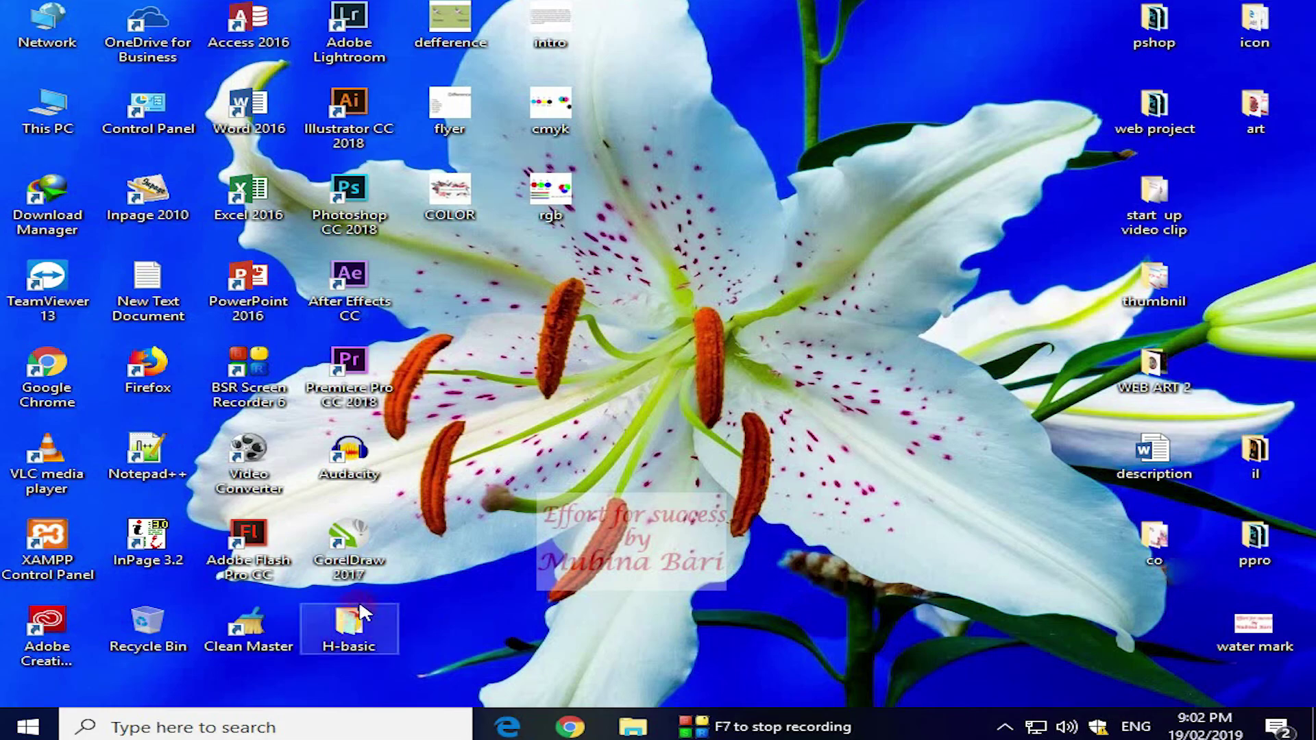
double_click(349, 542)
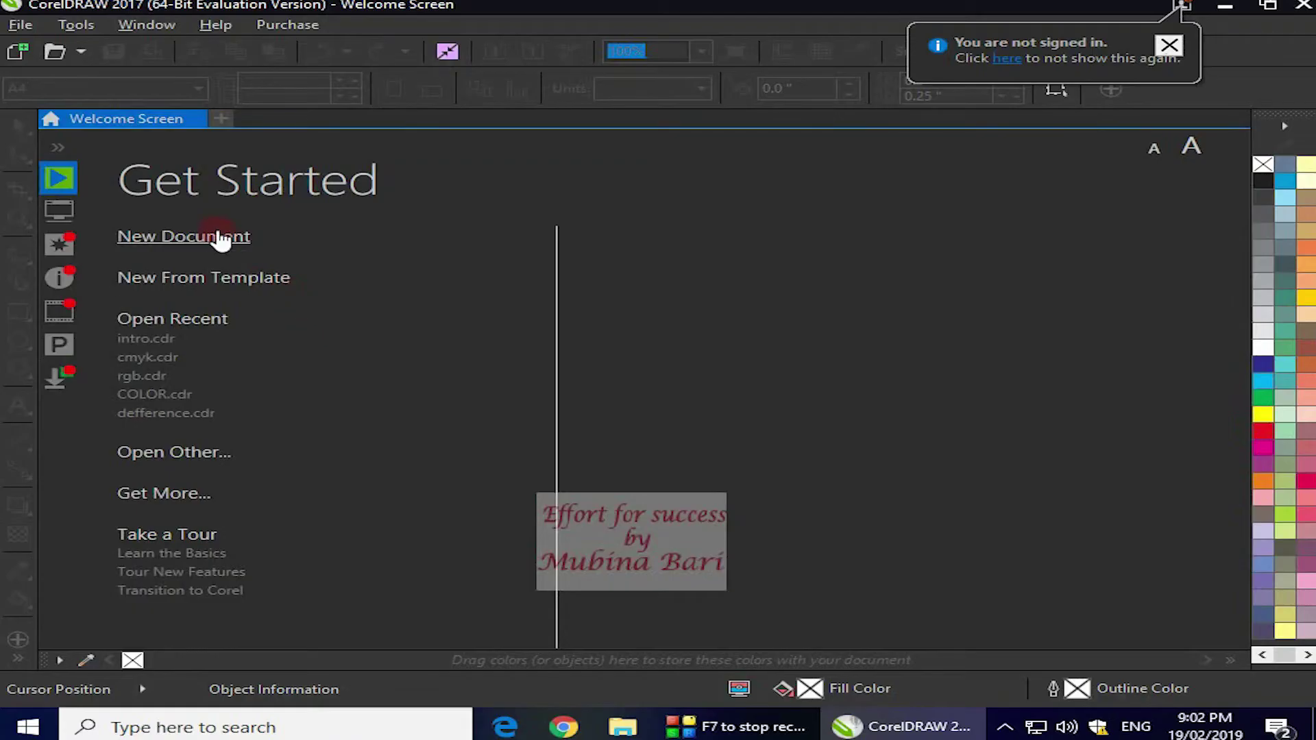
left_click(218, 240)
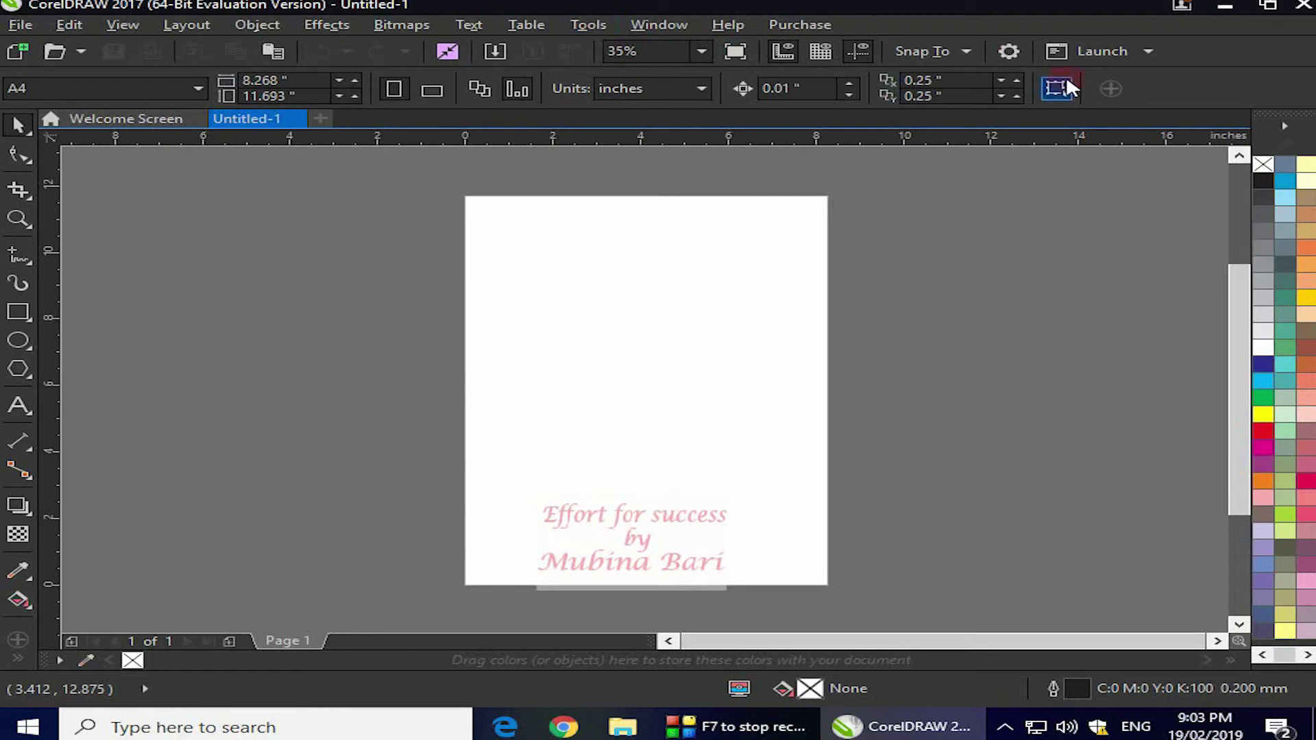
- Enable "Show New Document dialog box" in the General workspace options and apply the change
left_click(1007, 53)
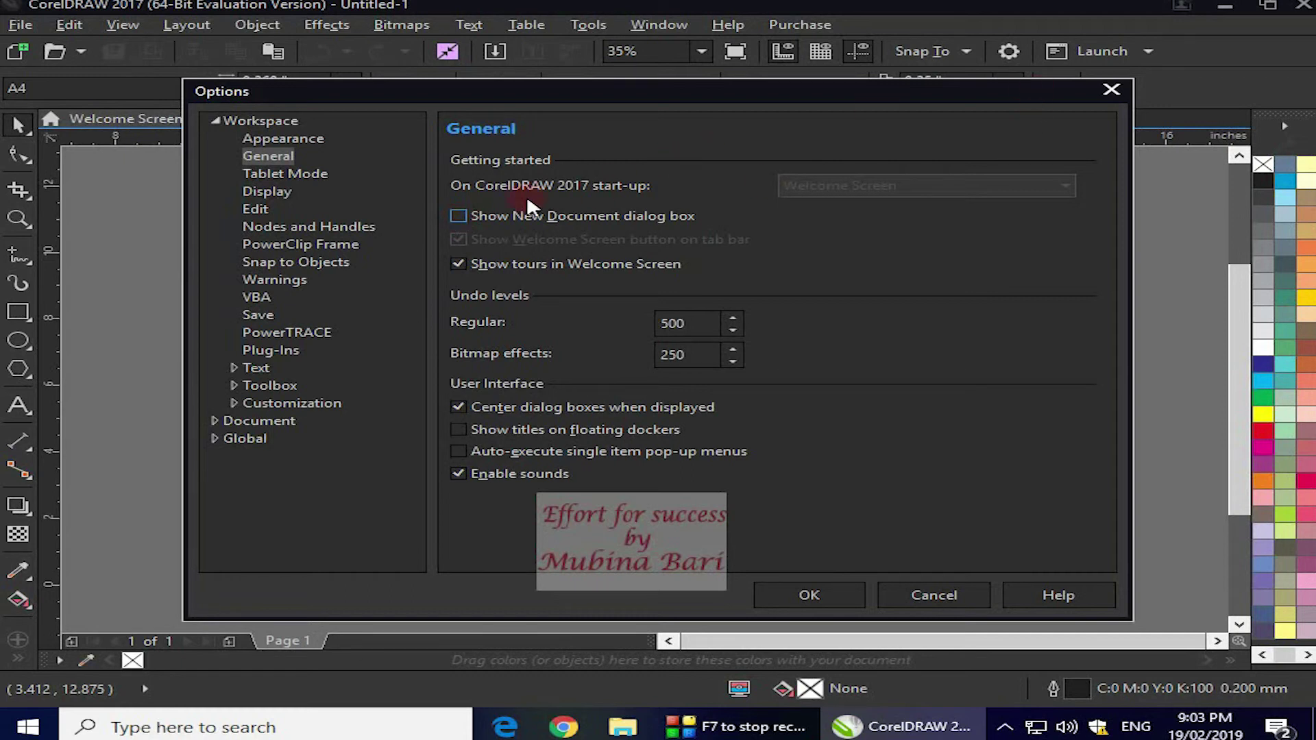
left_click(1112, 91)
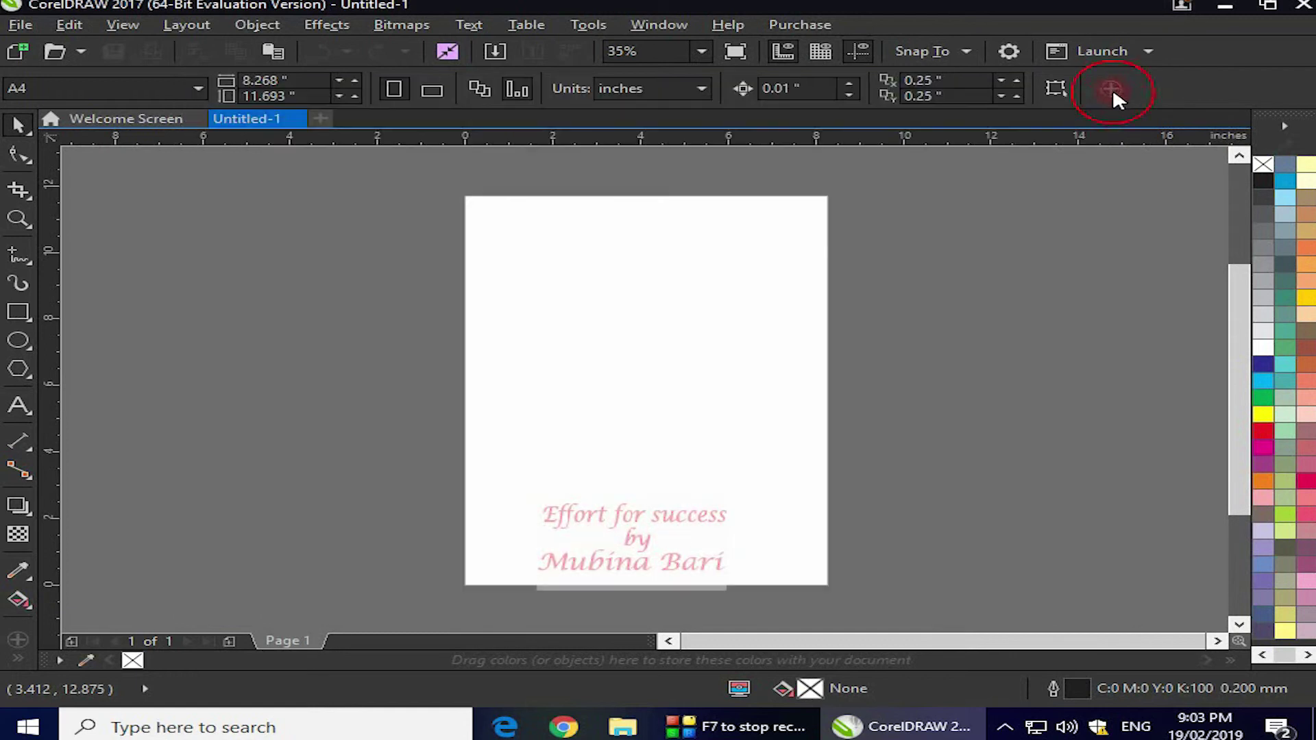
left_click(588, 26)
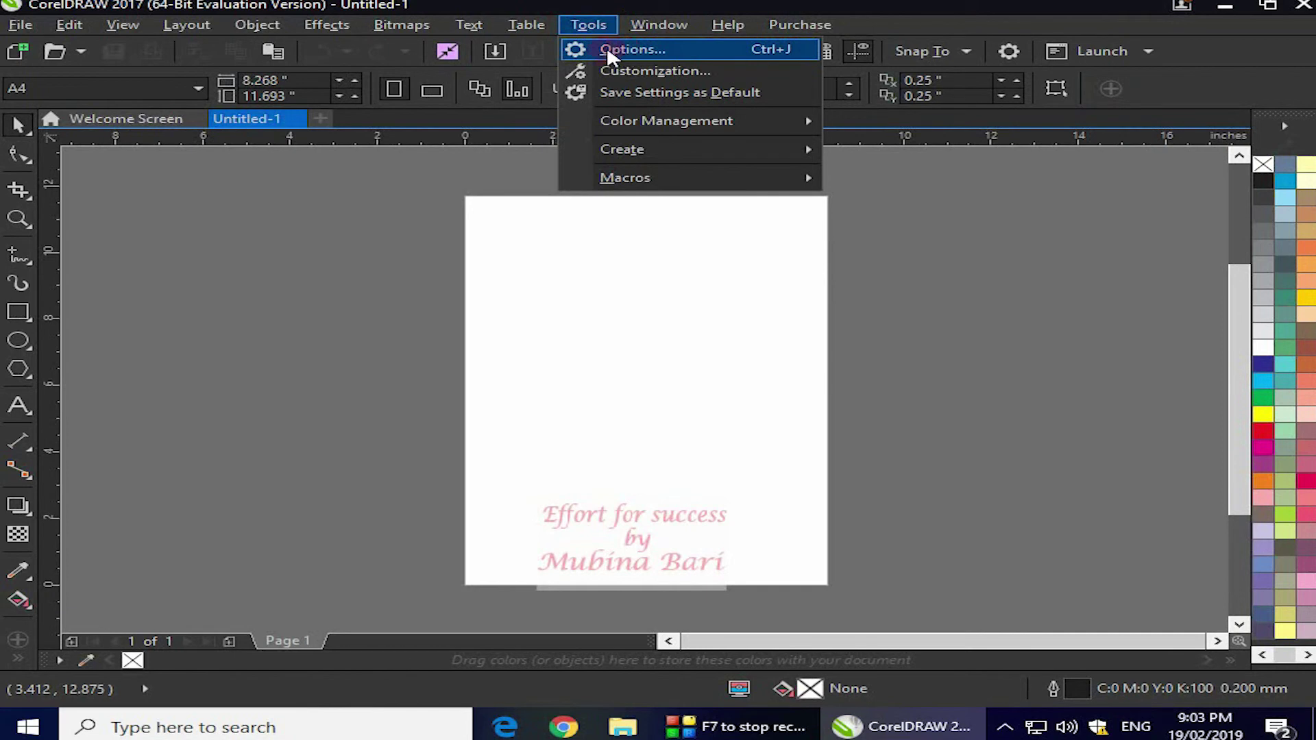
left_click(649, 53)
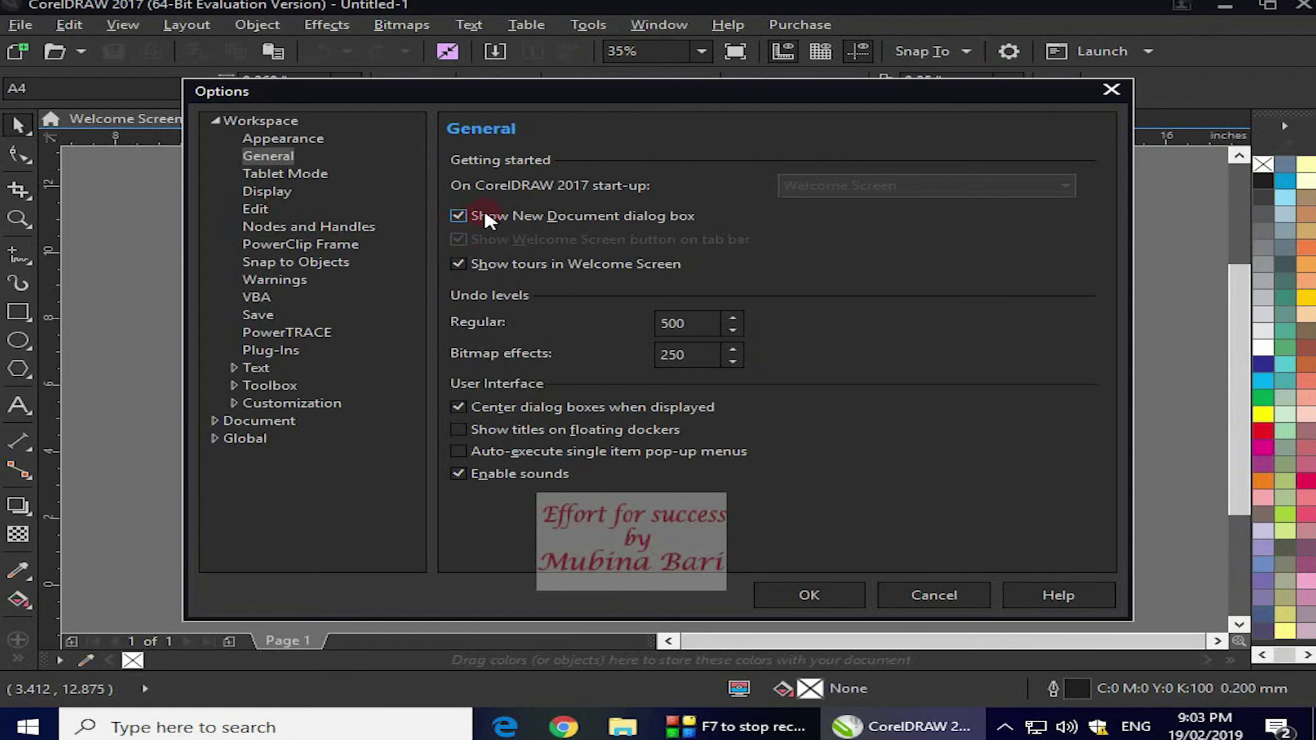
left_click(818, 597)
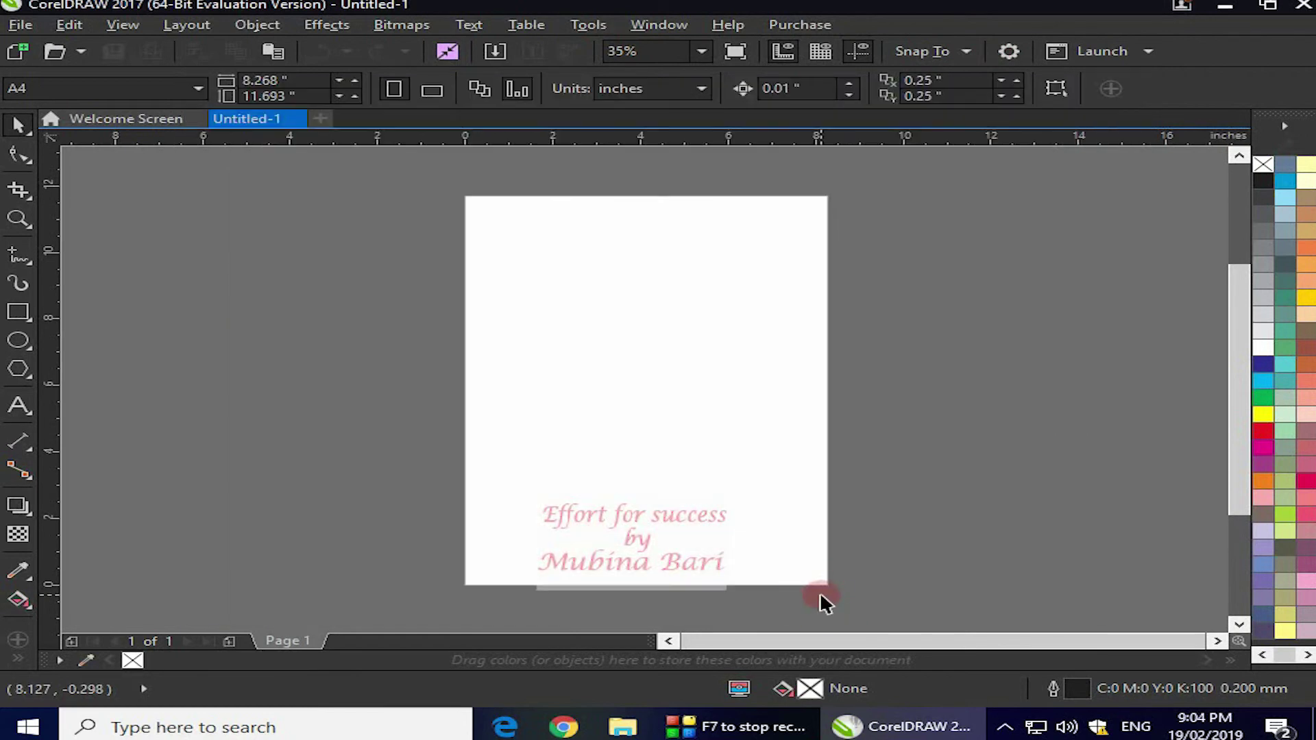
left_click(639, 235)
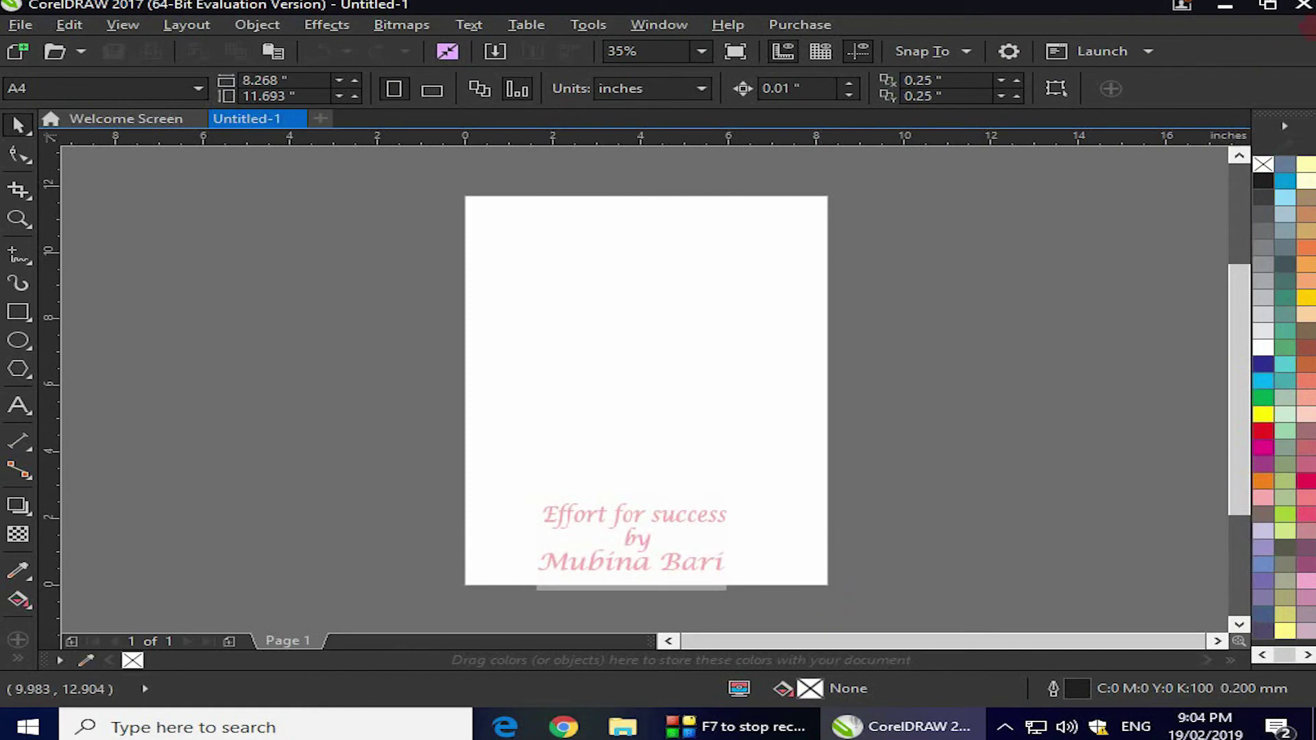
- Restart CorelDRAW 2017 with the changed start-up option and start another new document from the Welcome Screen
left_click(1299, 10)
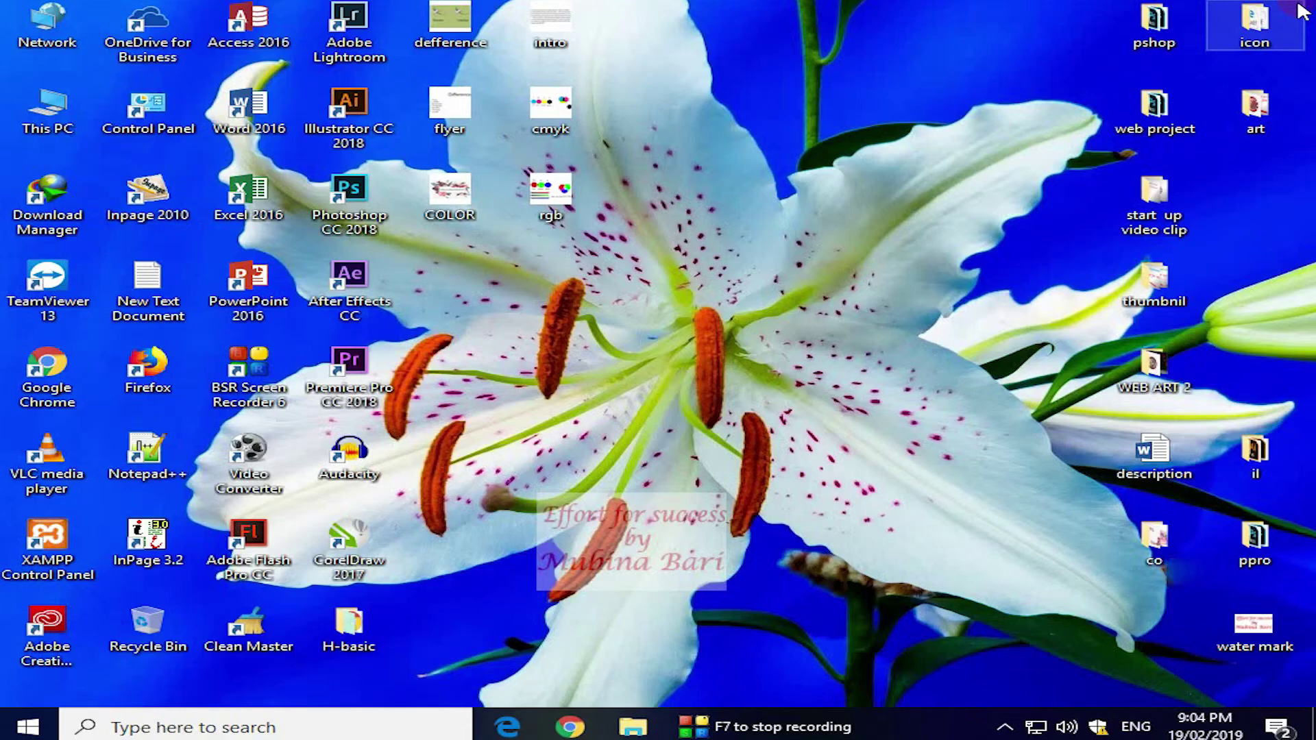
left_click(347, 531)
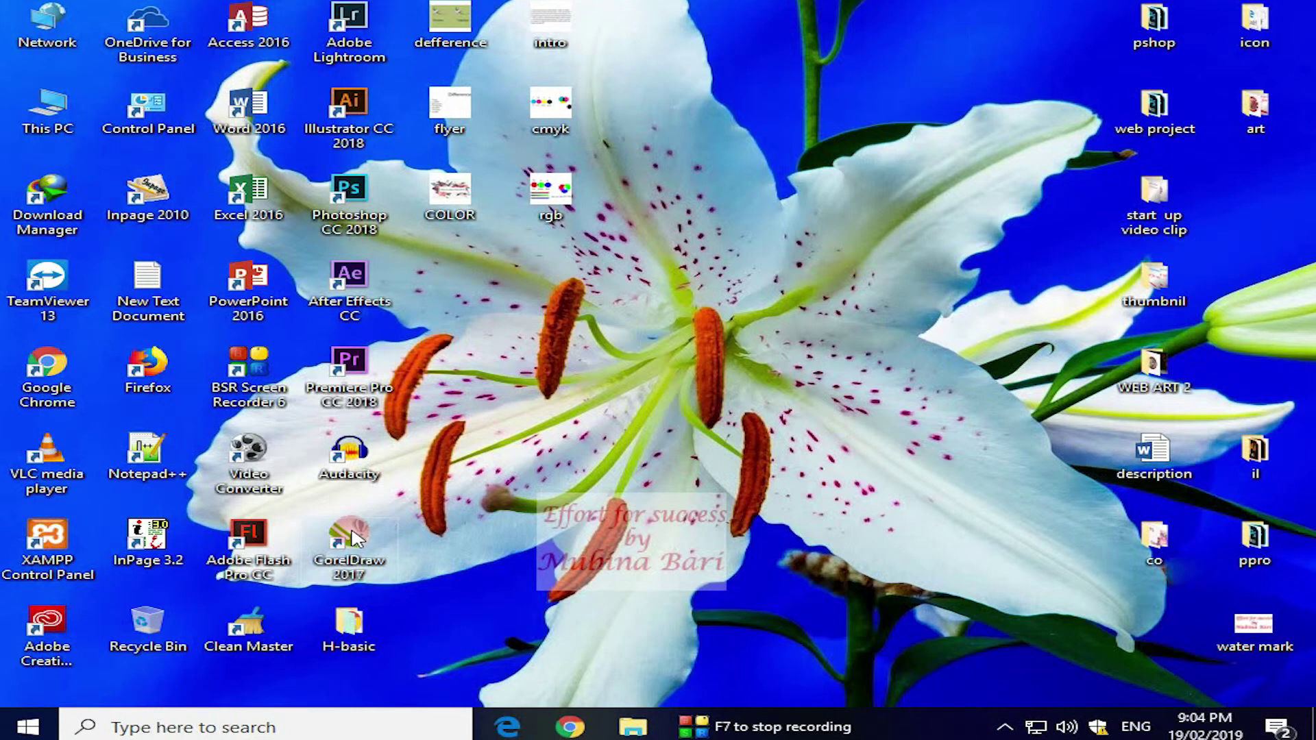
double_click(352, 536)
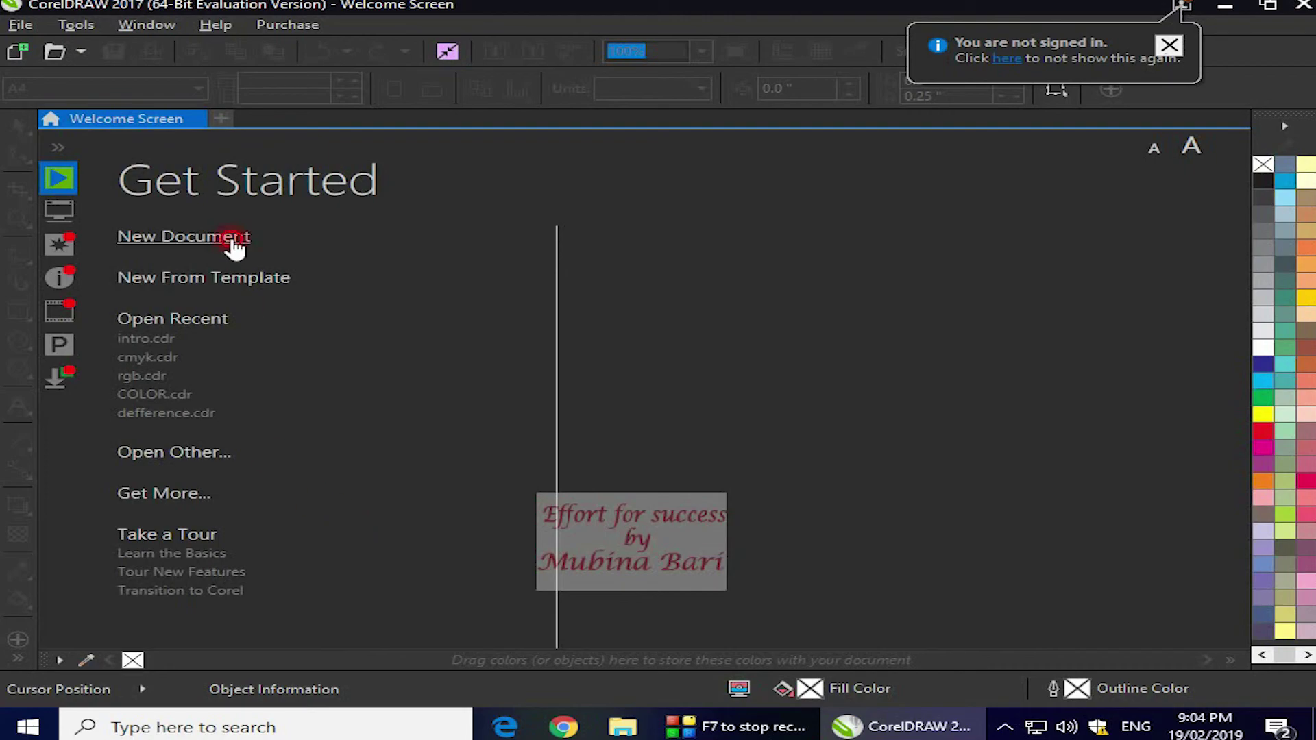
left_click(232, 236)
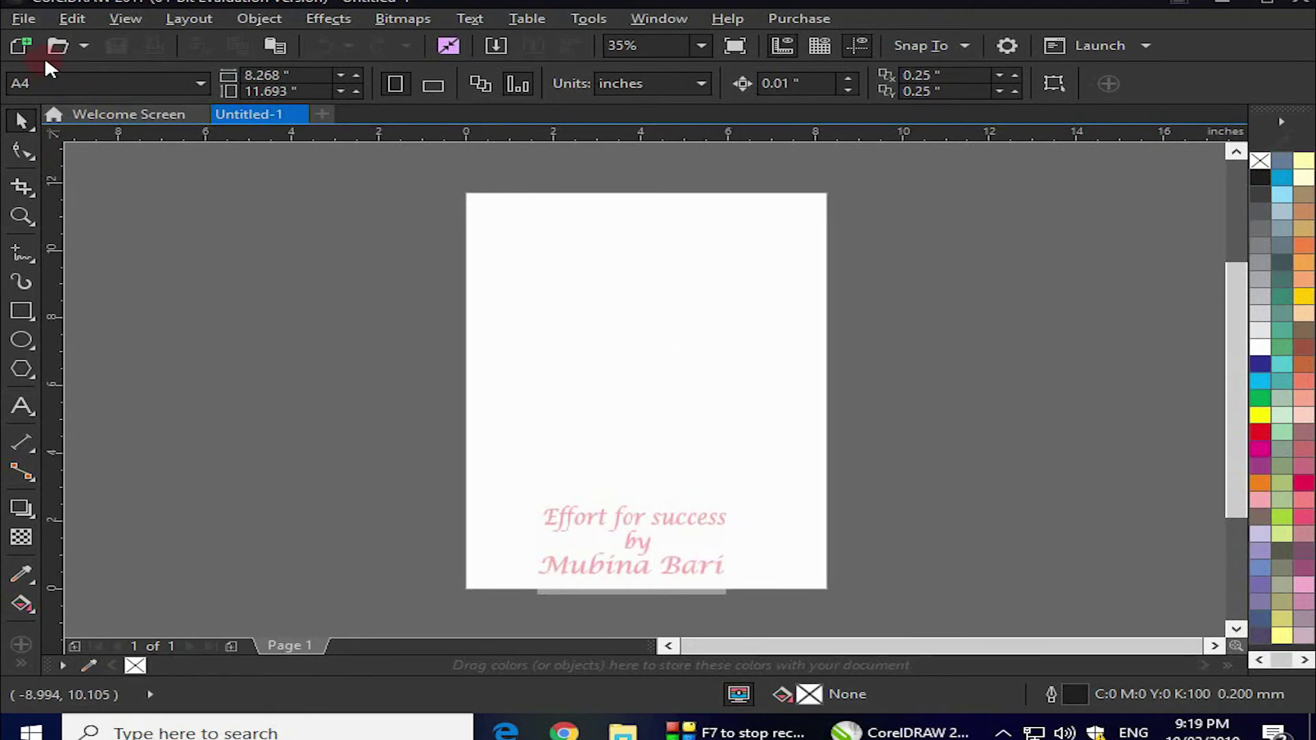
- Look through the page size presets without changing A4, and examine the page width and height settings
left_click(199, 80)
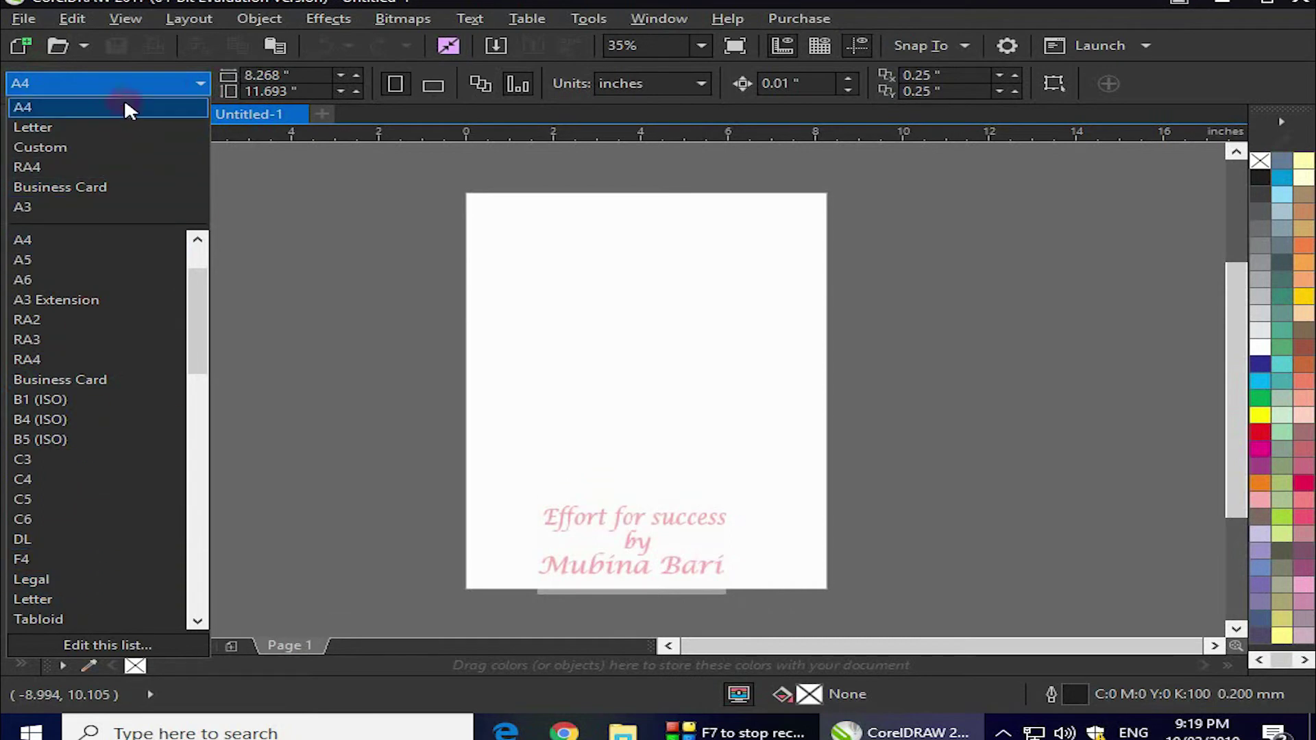
left_click(197, 81)
left_click(264, 90)
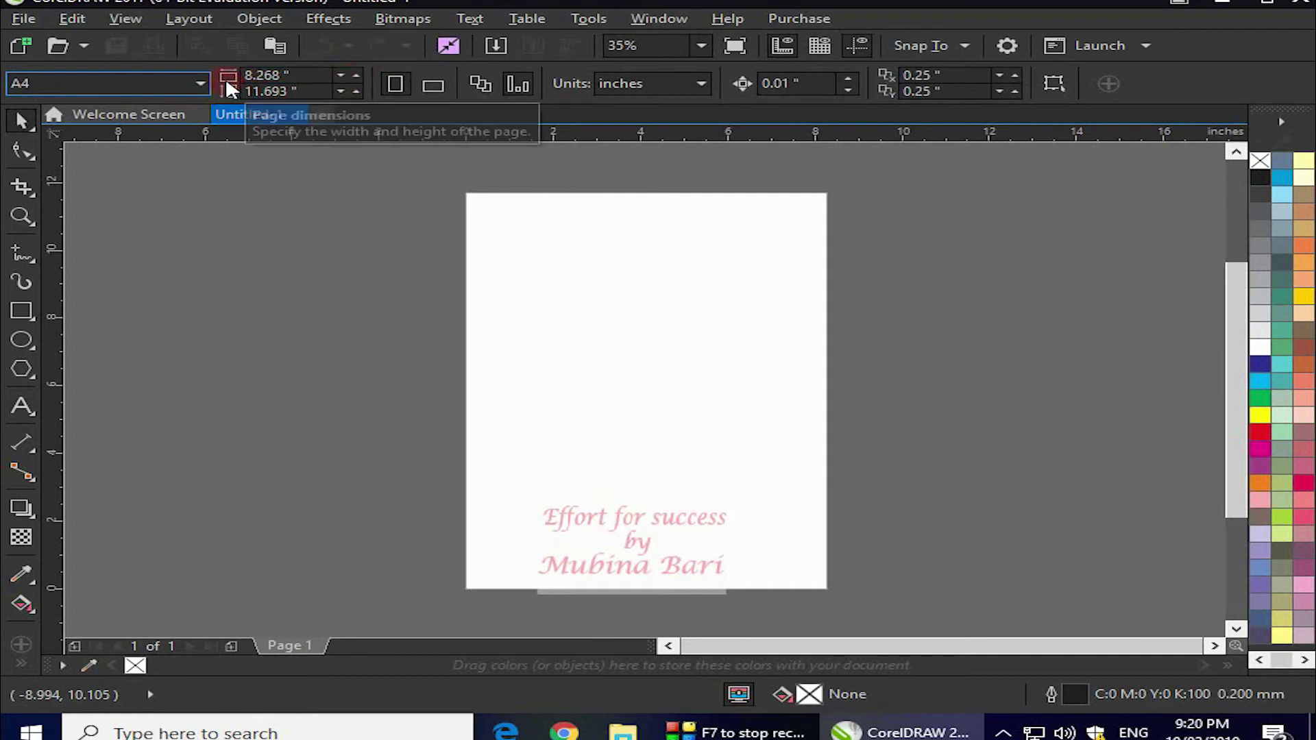
left_click(261, 91)
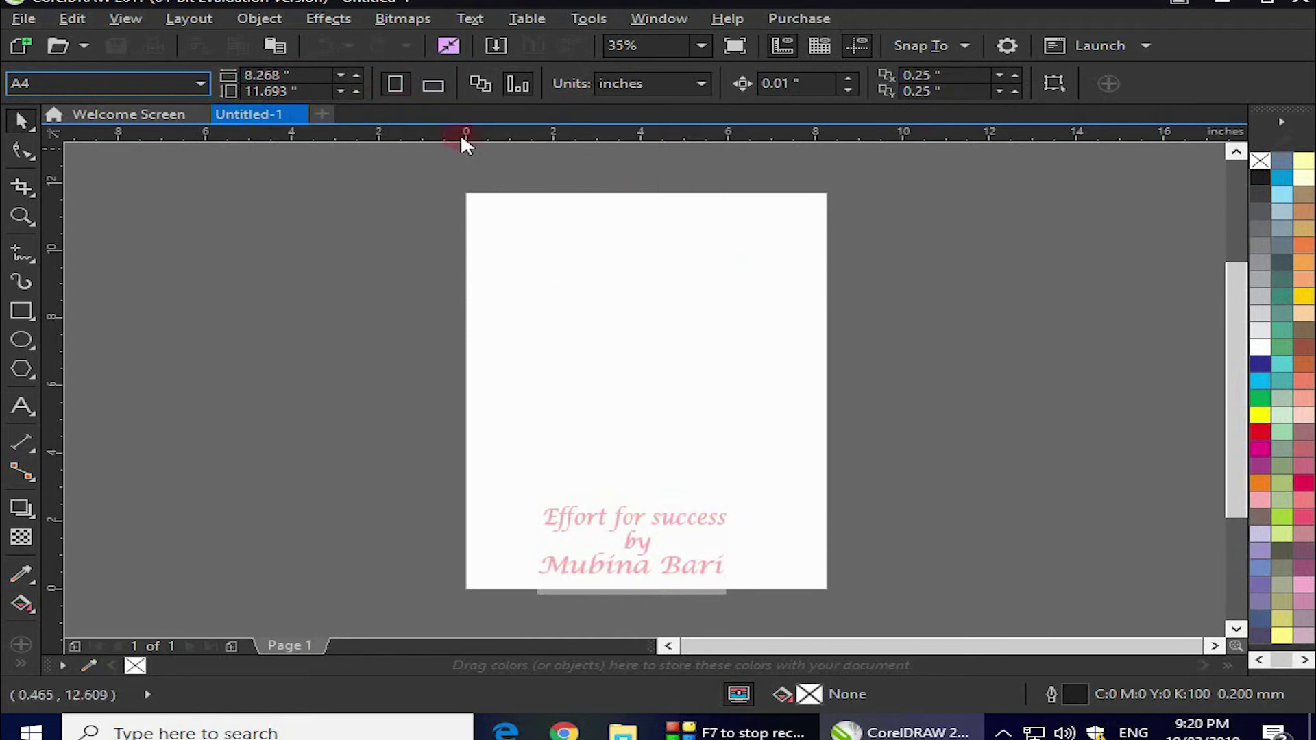
- Switch the page to landscape and back to portrait, and look through the unit choices while keeping inches
left_click(432, 84)
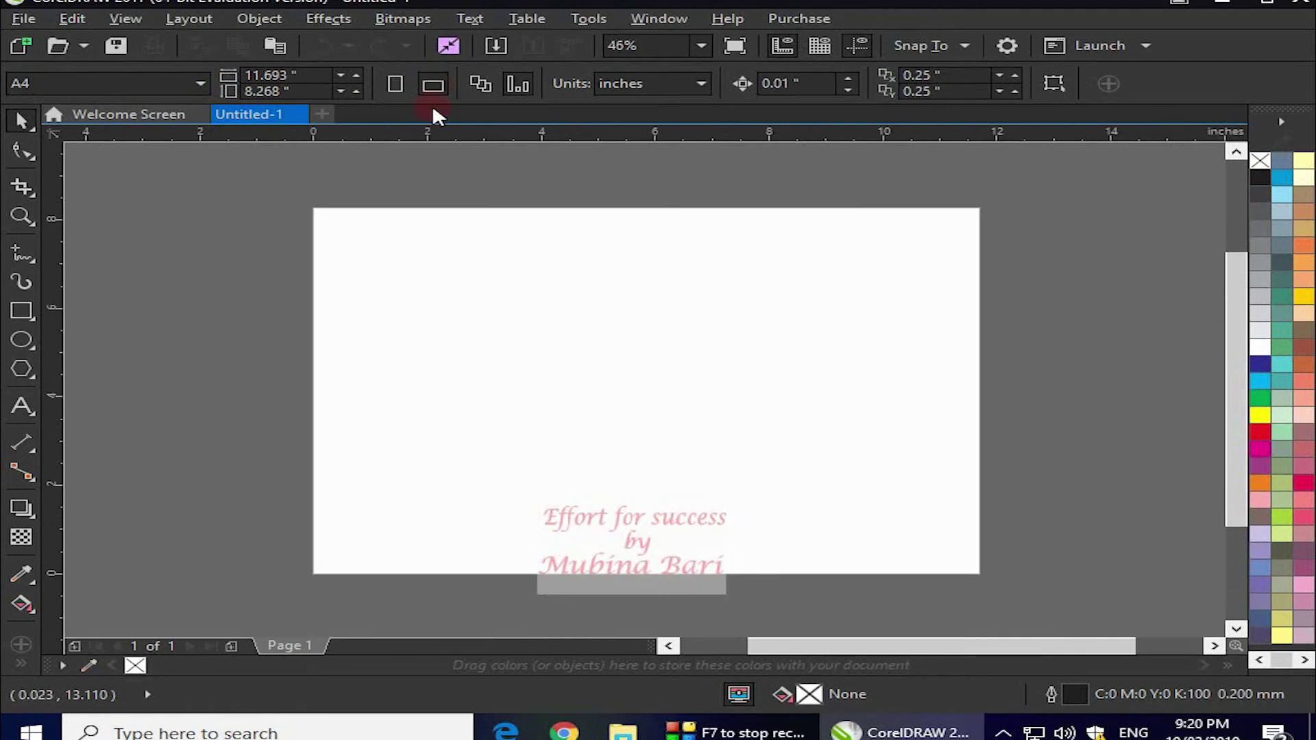
left_click(389, 82)
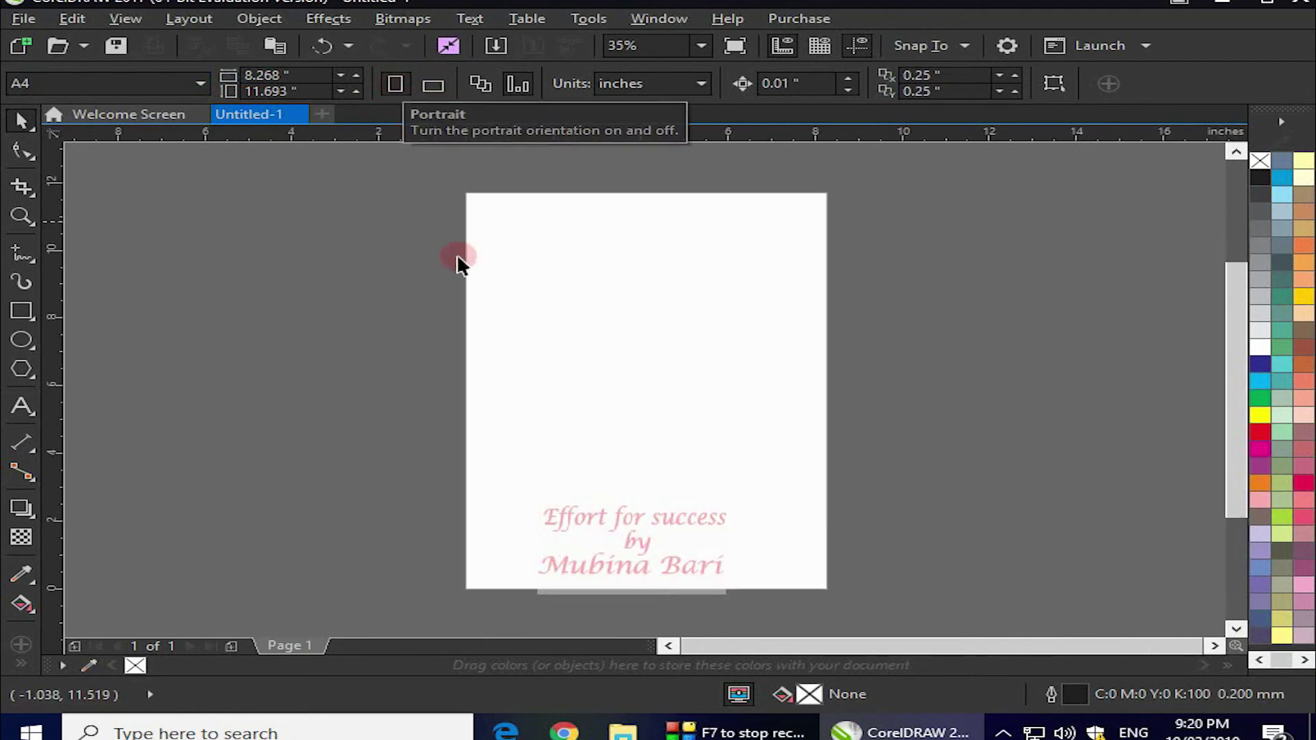
left_click(703, 81)
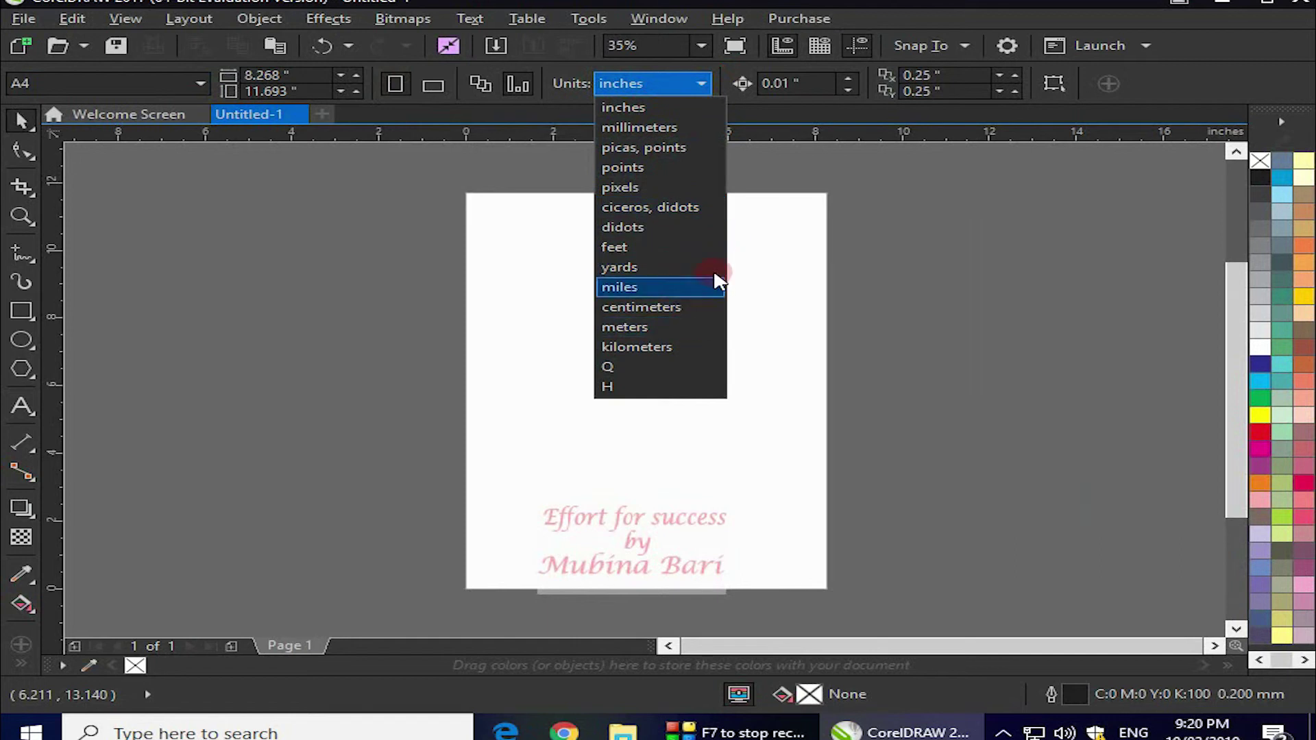
left_click(793, 181)
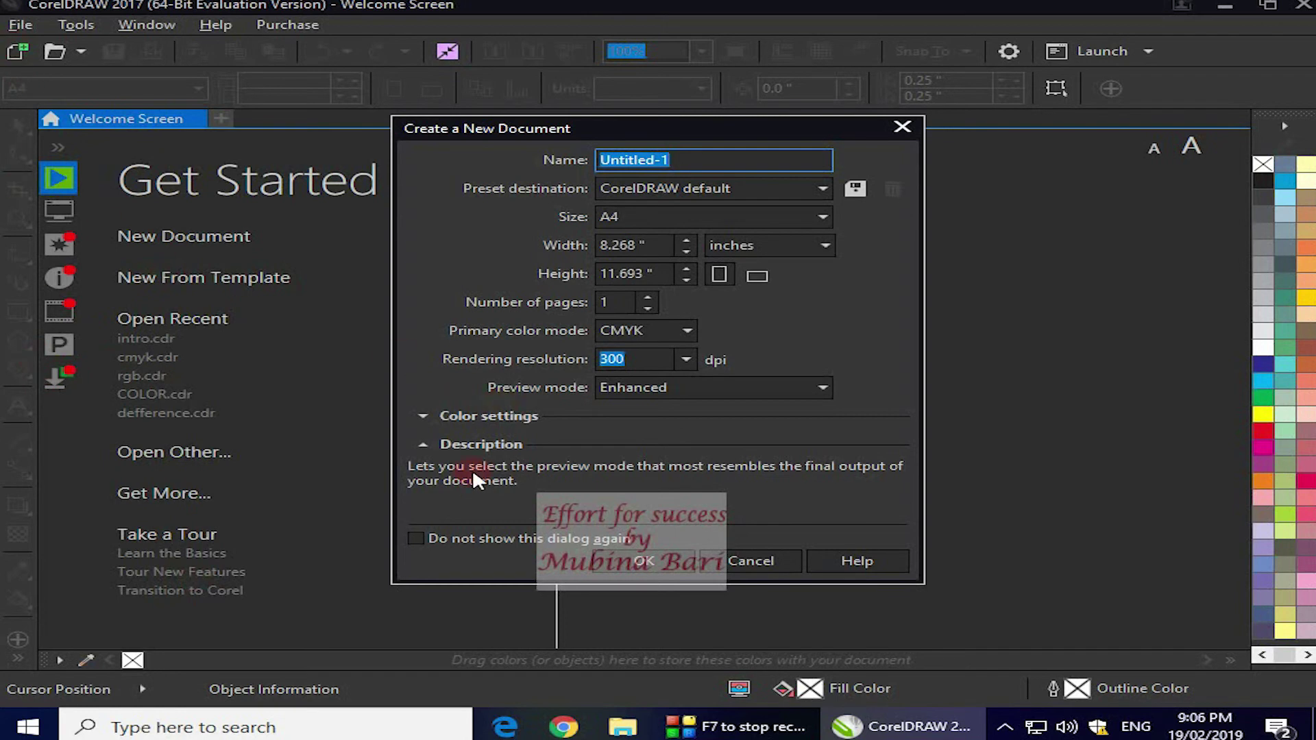
- Create a one-page A4 portrait document in inches with the CorelDRAW default preset, CMYK, 300 dpi and Enhanced preview
left_click(491, 184)
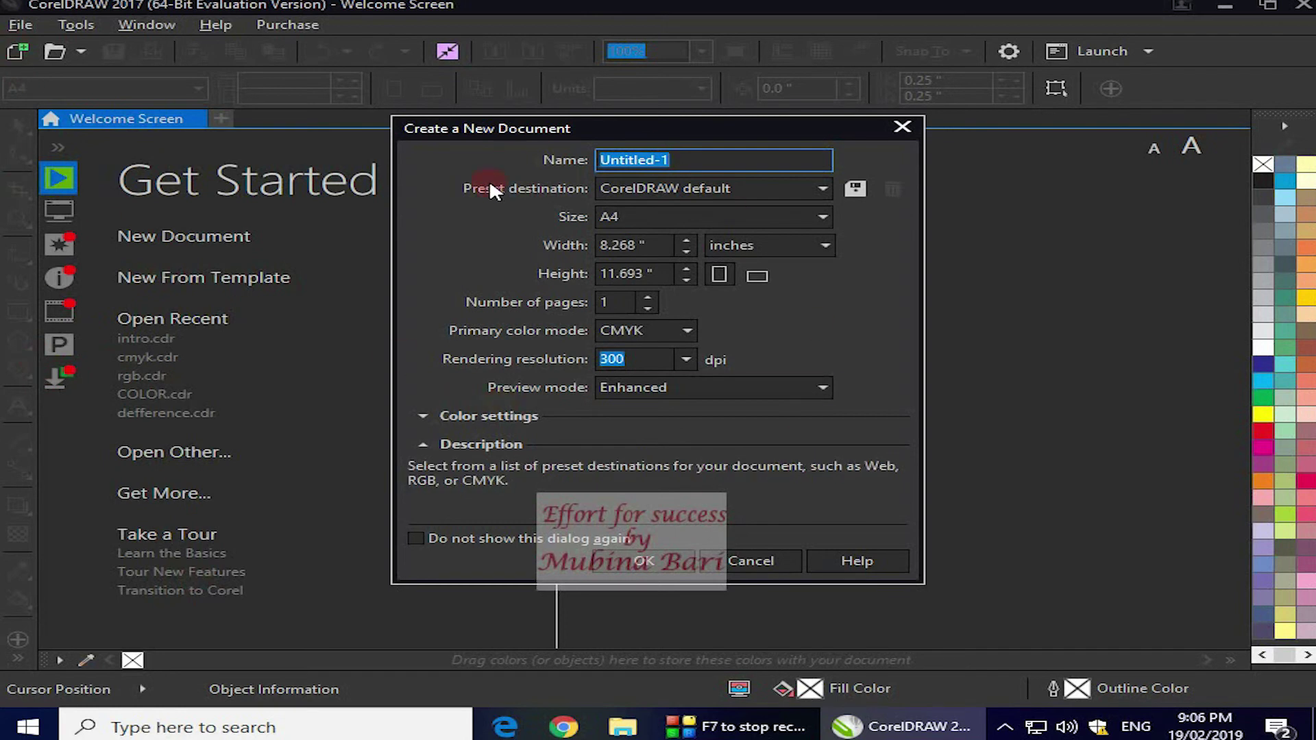
left_click(57, 97)
left_click(622, 554)
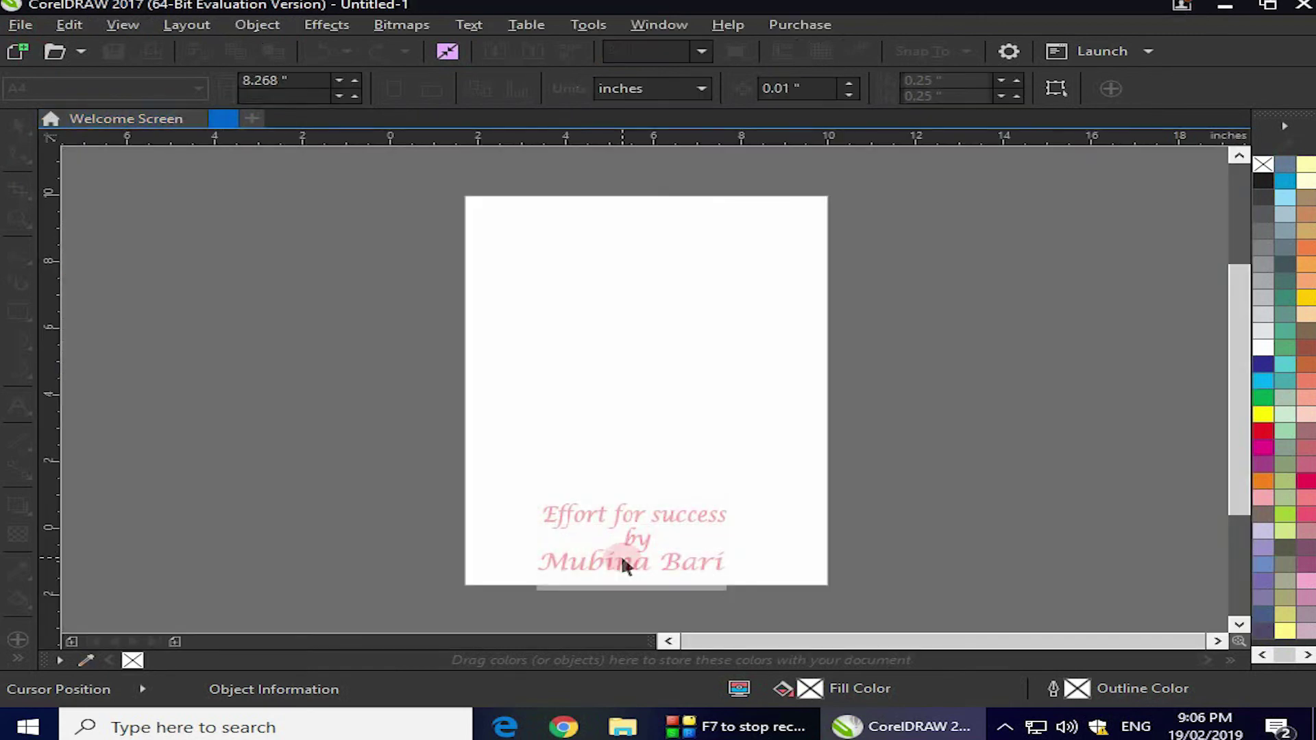
left_click(844, 653)
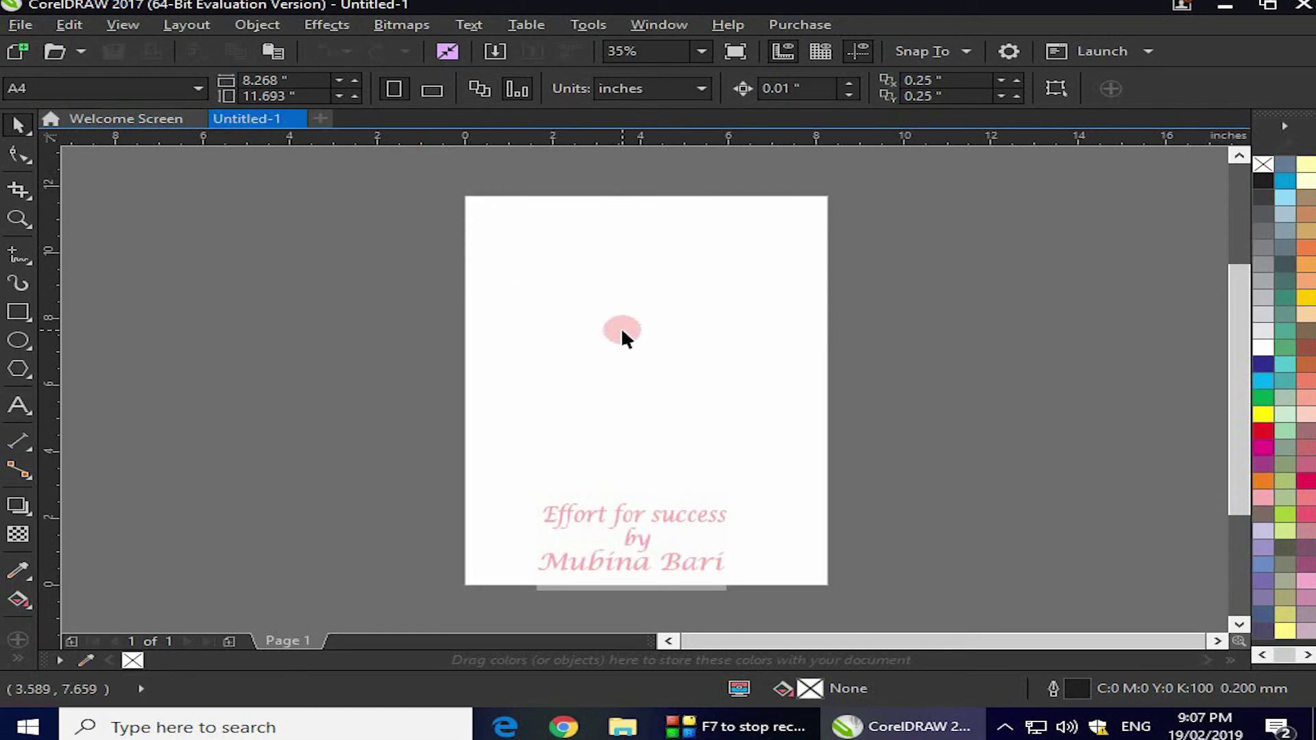
- Open New From Template and browse the Brochures, Business Cards and Business Stationery templates
left_click(20, 28)
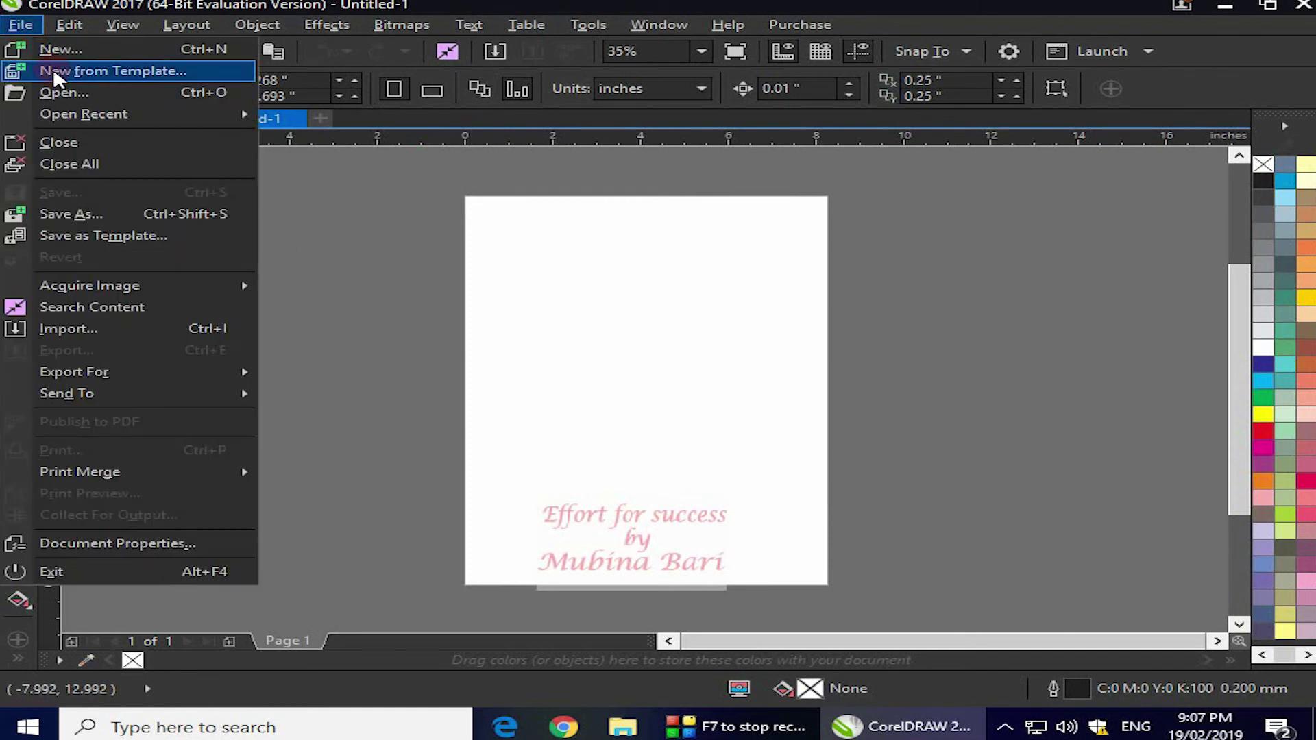
left_click(106, 69)
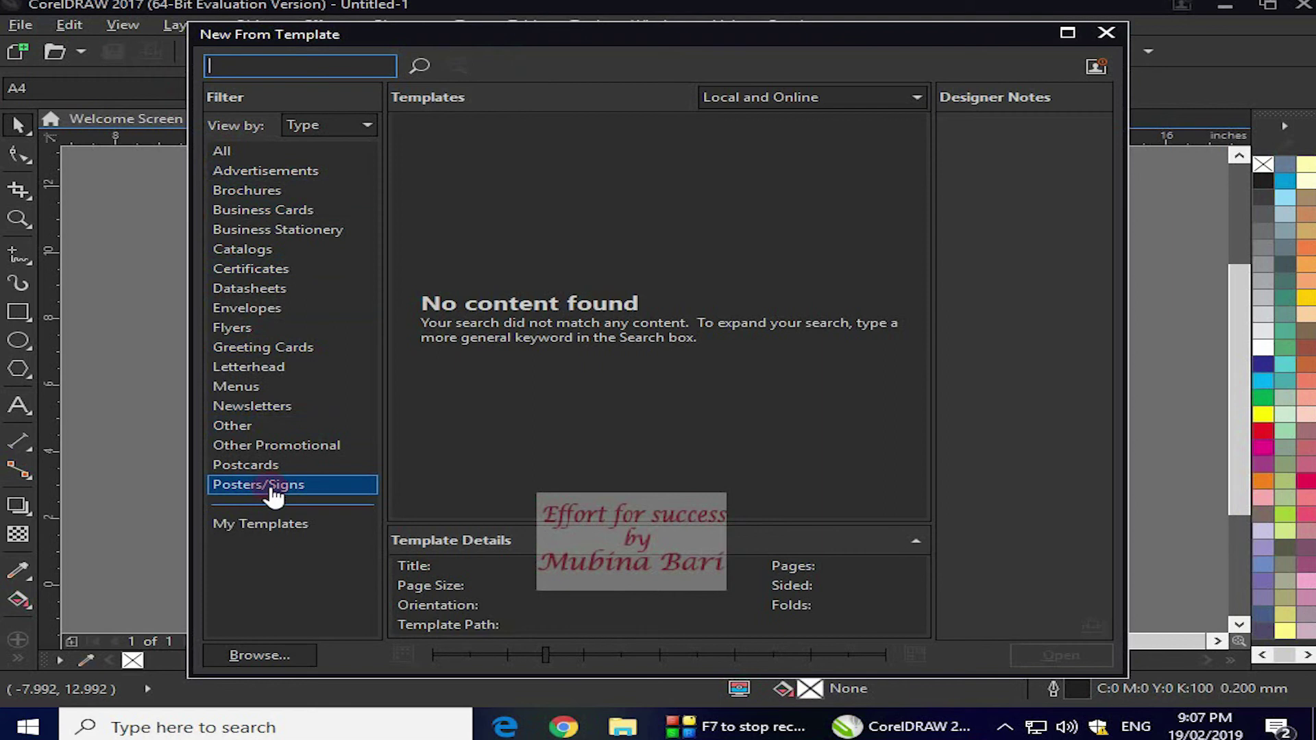
left_click(308, 190)
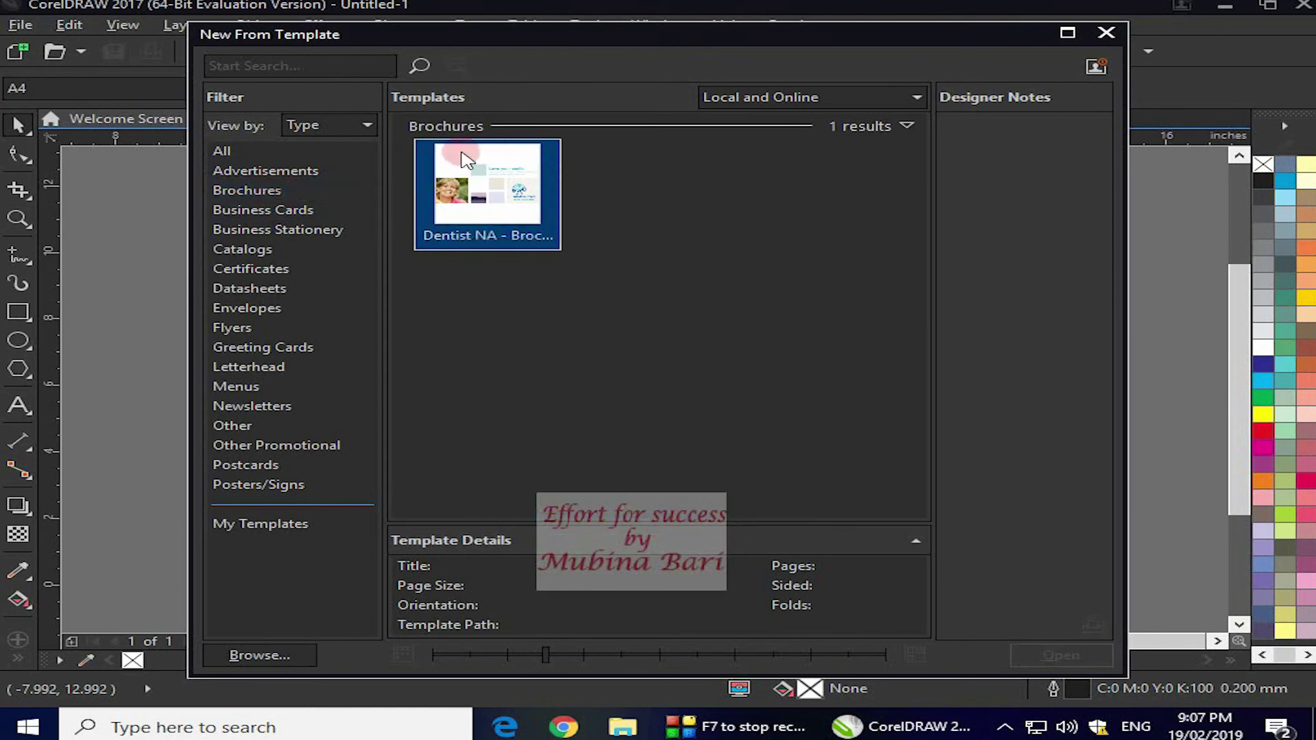
mouse_move(483, 187)
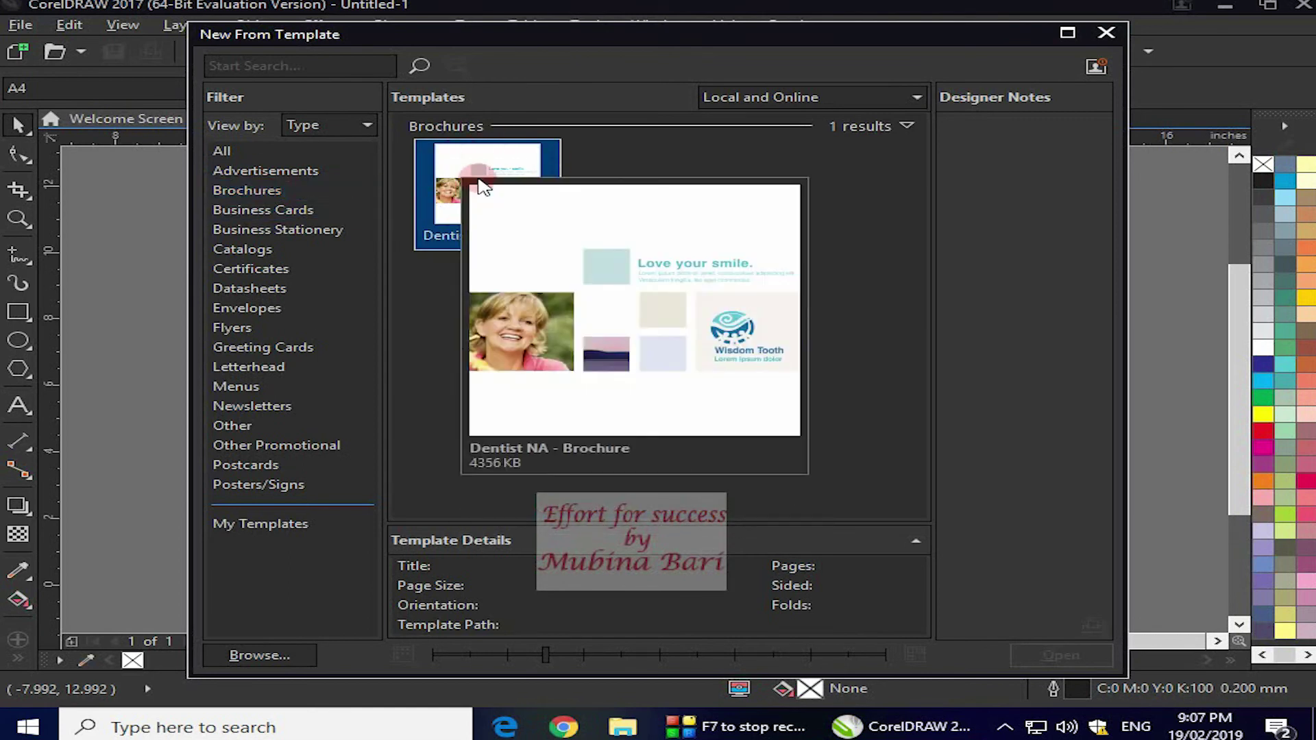
left_click(302, 211)
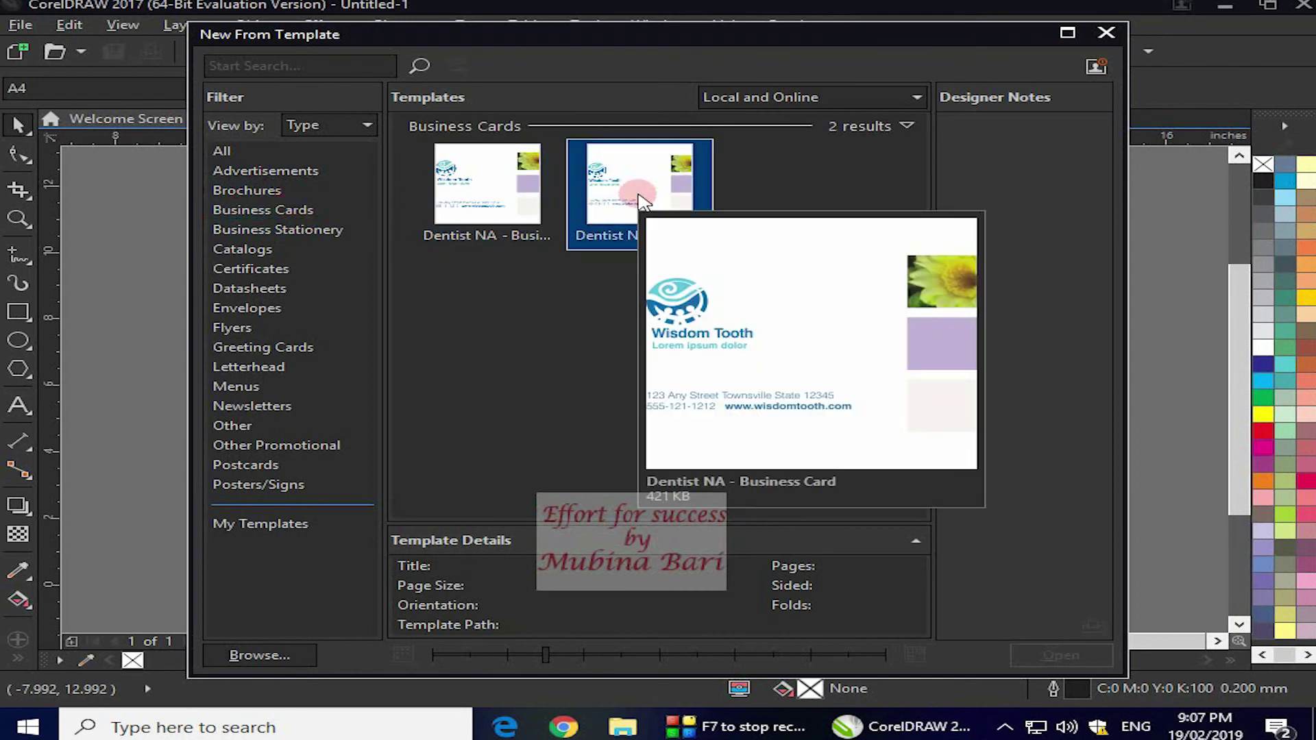
left_click(285, 231)
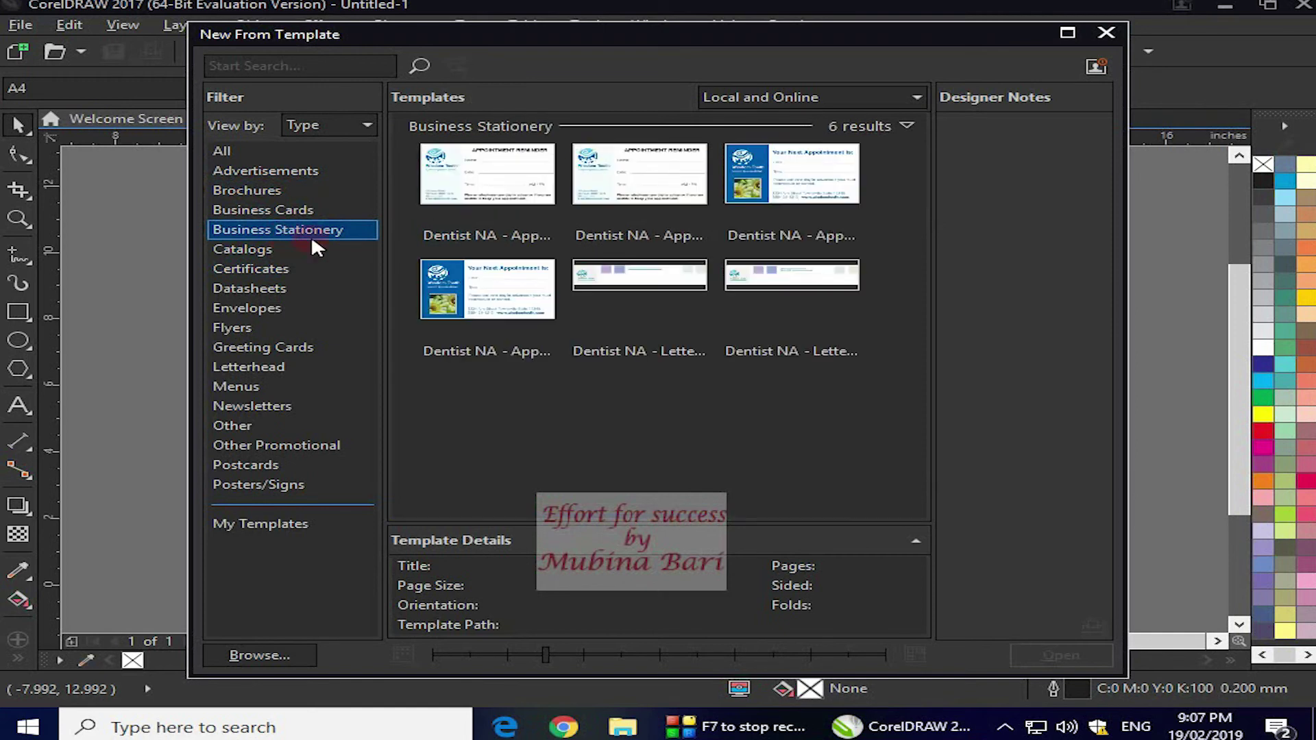
left_click(442, 187)
- Create a document from the first Dentist NA - Business Card template and view page 2 before returning to page 1
left_click(309, 208)
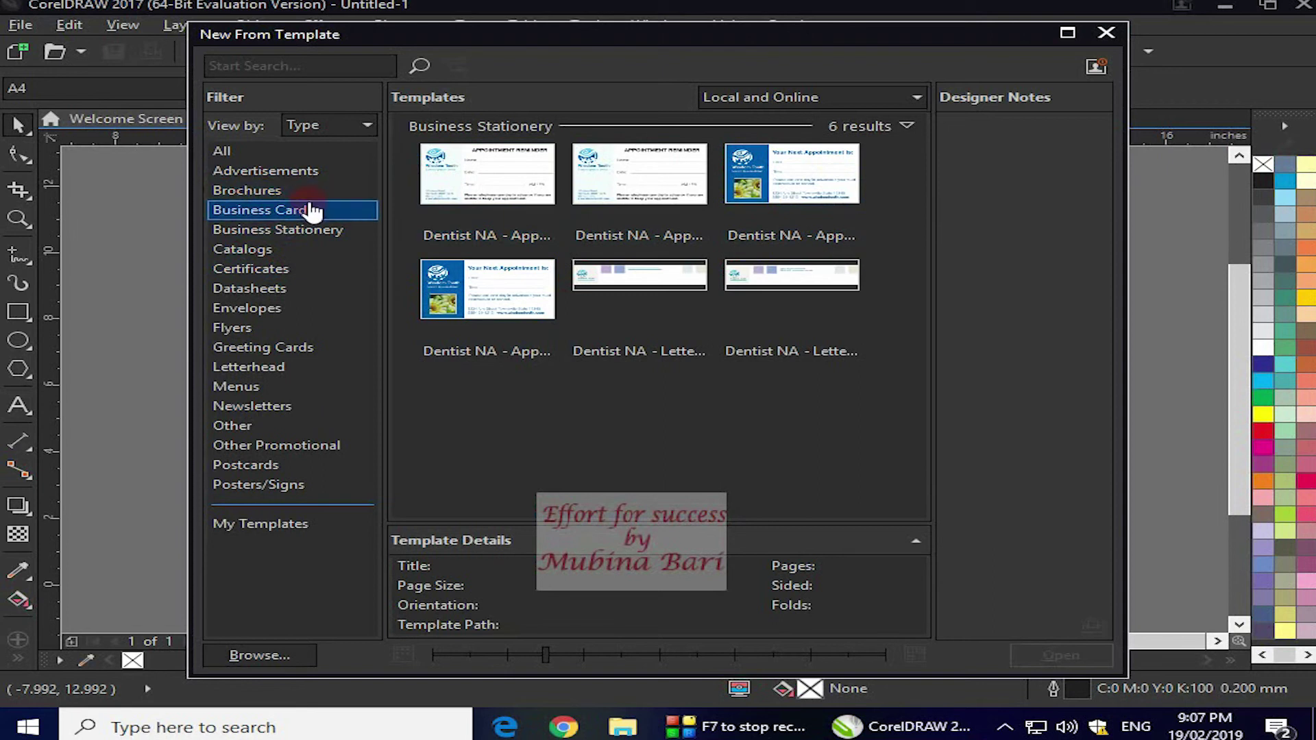
left_click(500, 182)
mouse_move(502, 186)
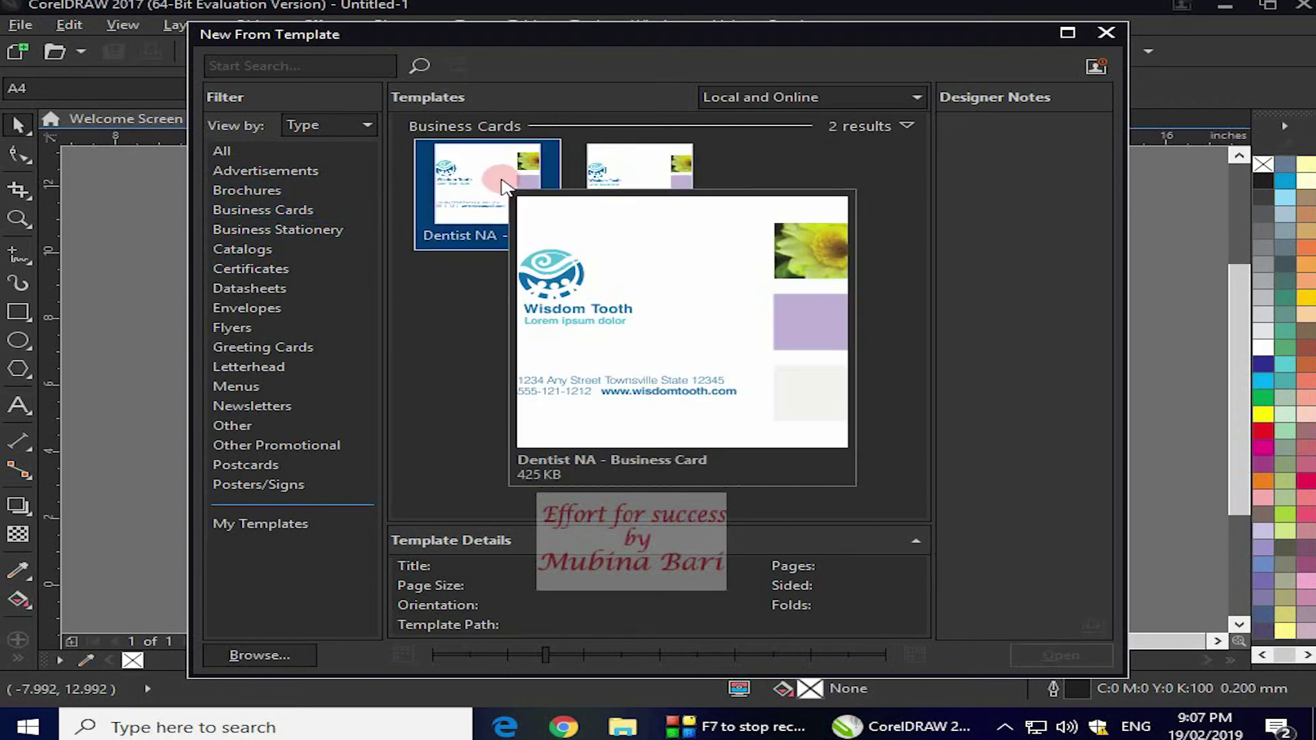
left_click(502, 187)
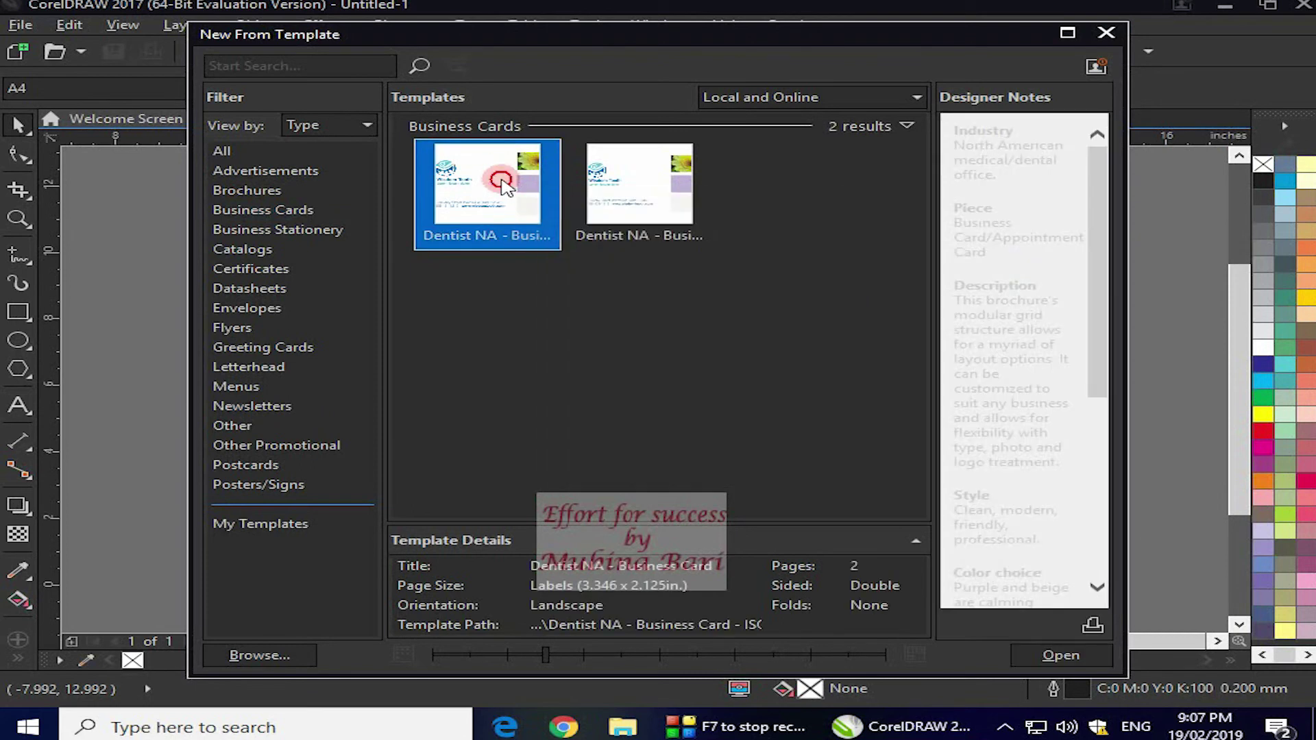
double_click(503, 181)
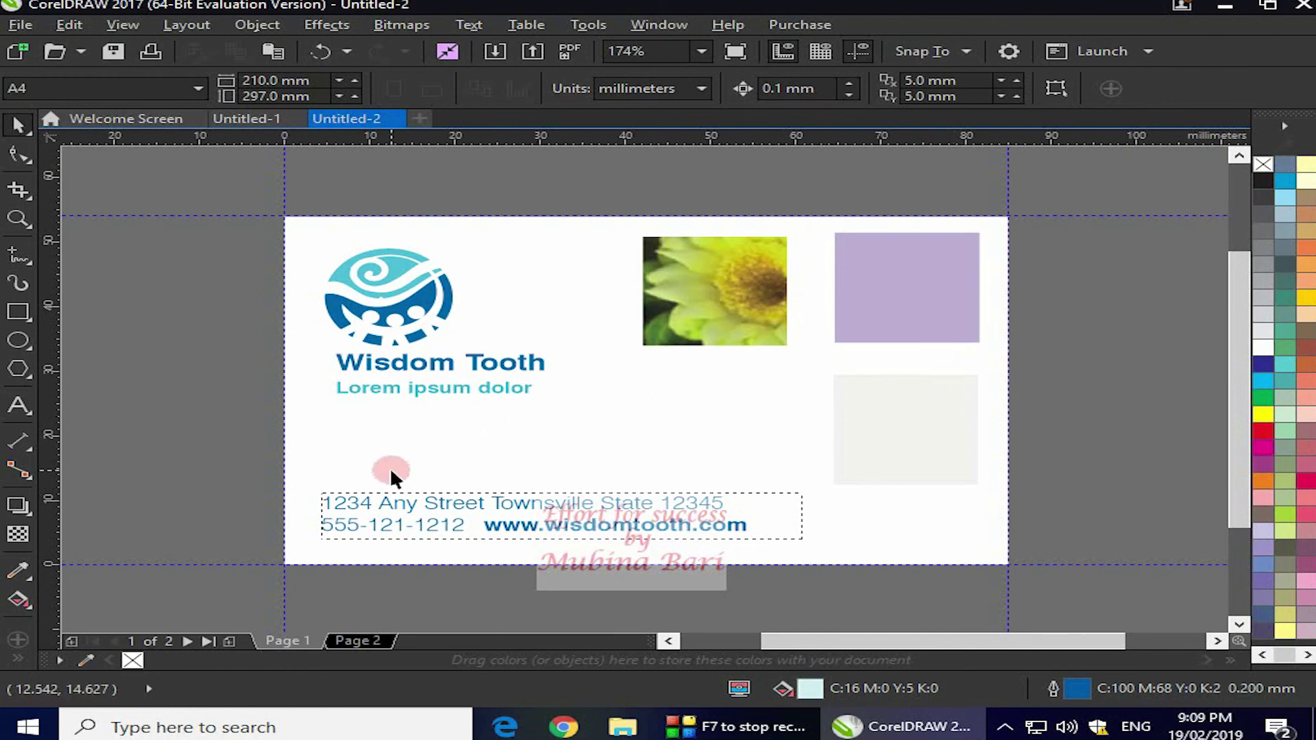
left_click(379, 639)
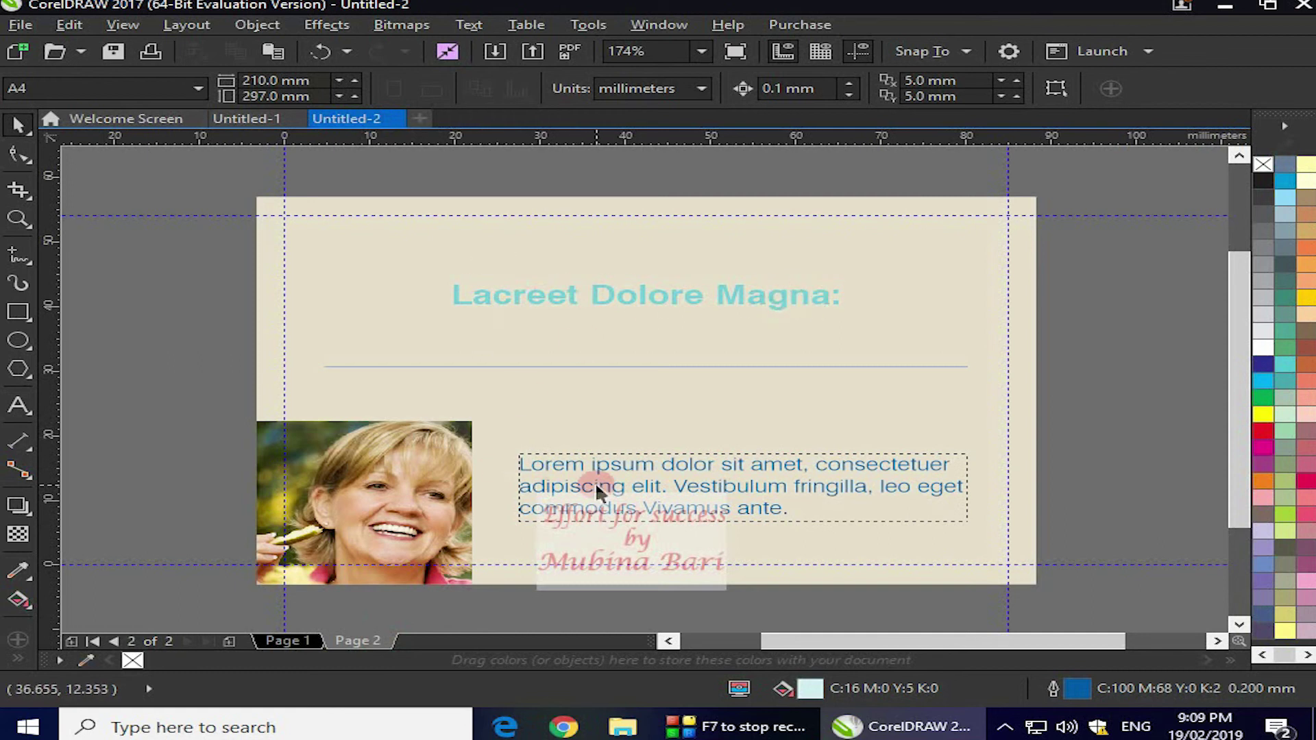
left_click(281, 642)
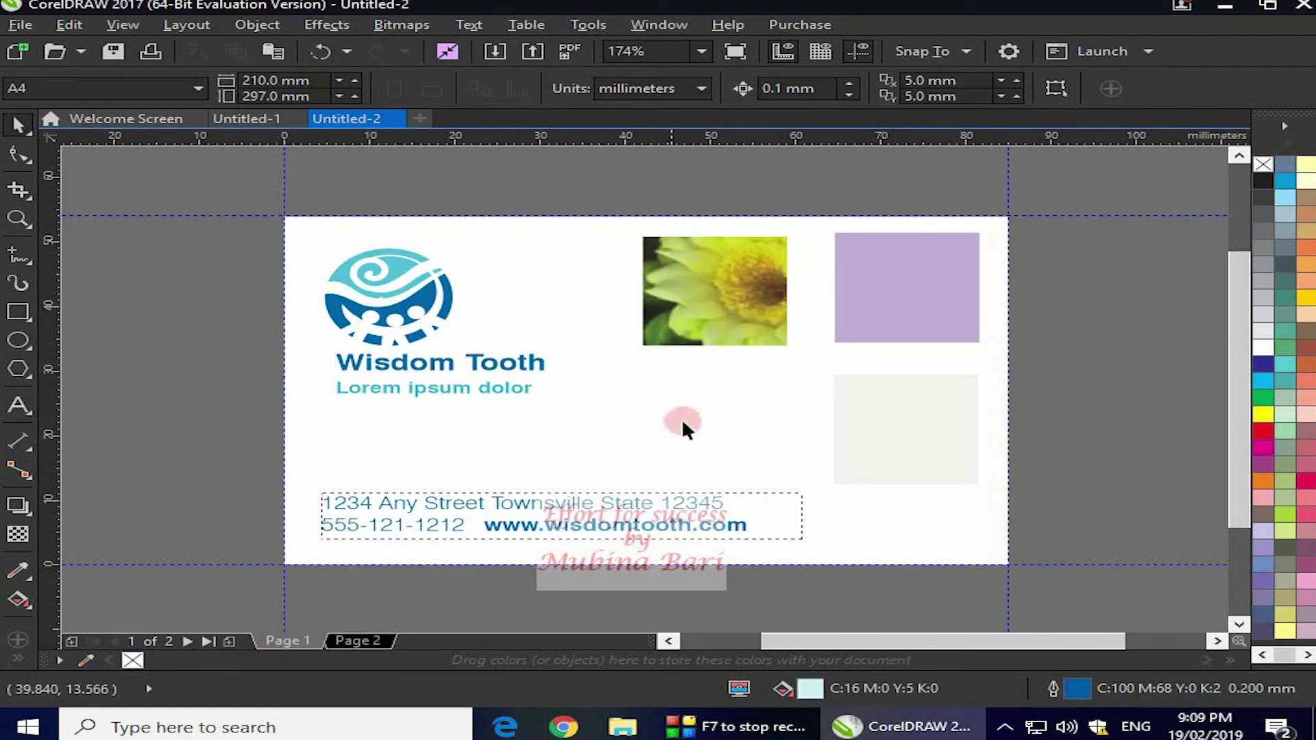
- Swap the flower photo and the purple square on page 1, placing the photo in the card's upper-right corner
left_click(737, 286)
mouse_move(723, 288)
left_mouse_down()
mouse_move(737, 402)
mouse_move(745, 291)
left_mouse_up()
left_click_drag(899, 308, 736, 433)
left_click_drag(749, 293, 930, 320)
left_click_drag(763, 385, 762, 279)
left_click_drag(885, 292, 889, 270)
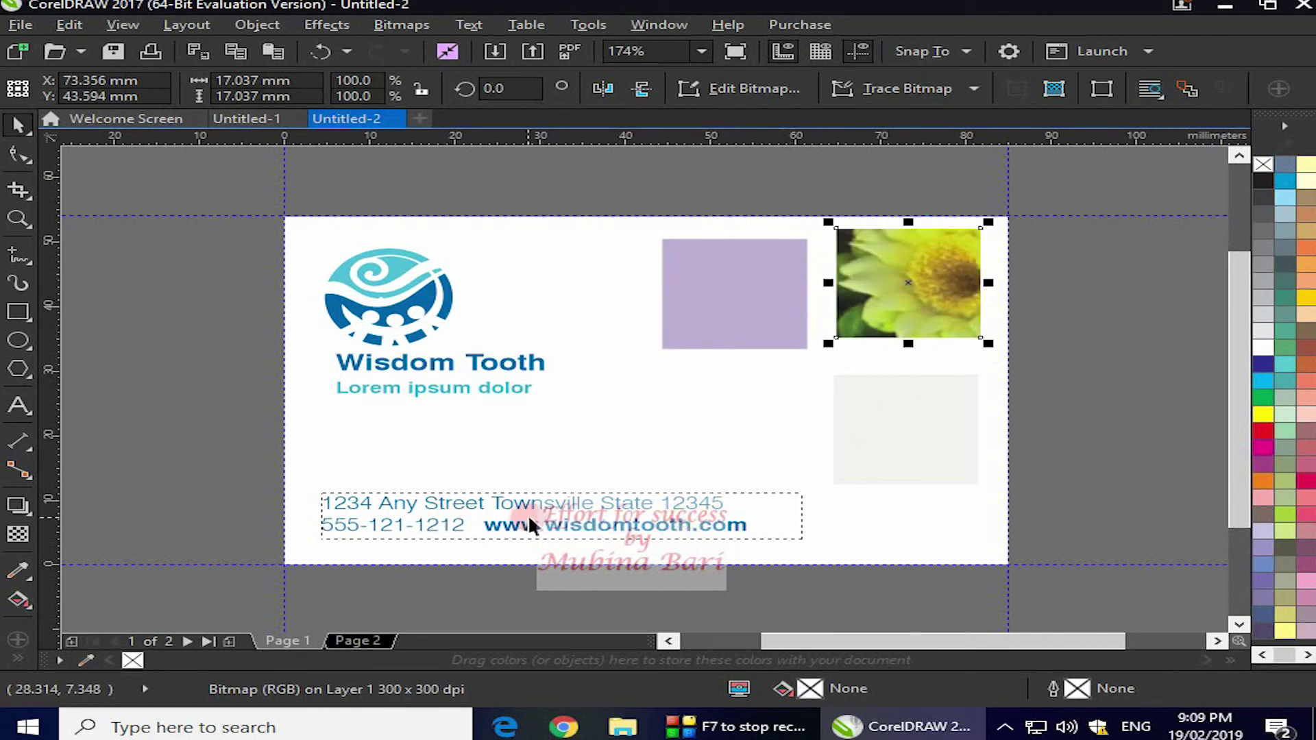
- Delete all the address, phone and website text from the paragraph frame at the bottom of the card
left_click(20, 396)
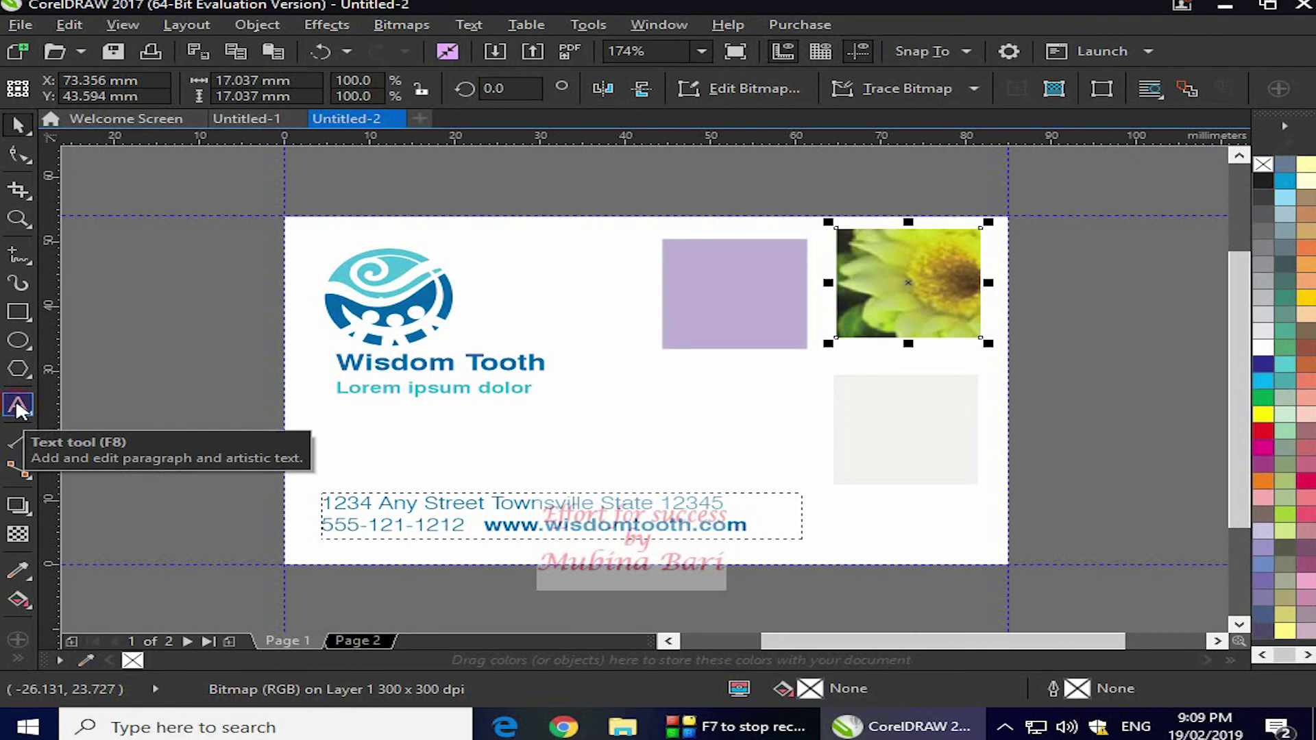
left_click(18, 407)
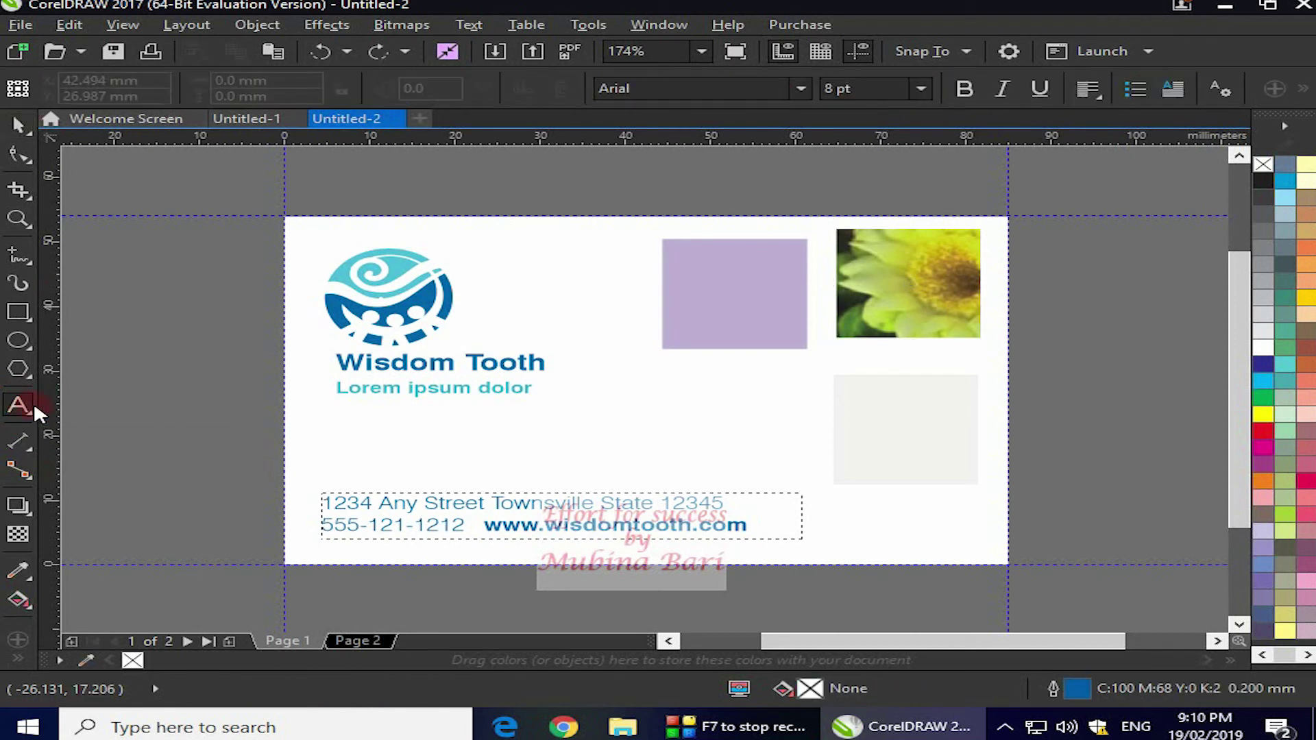
left_click(753, 524)
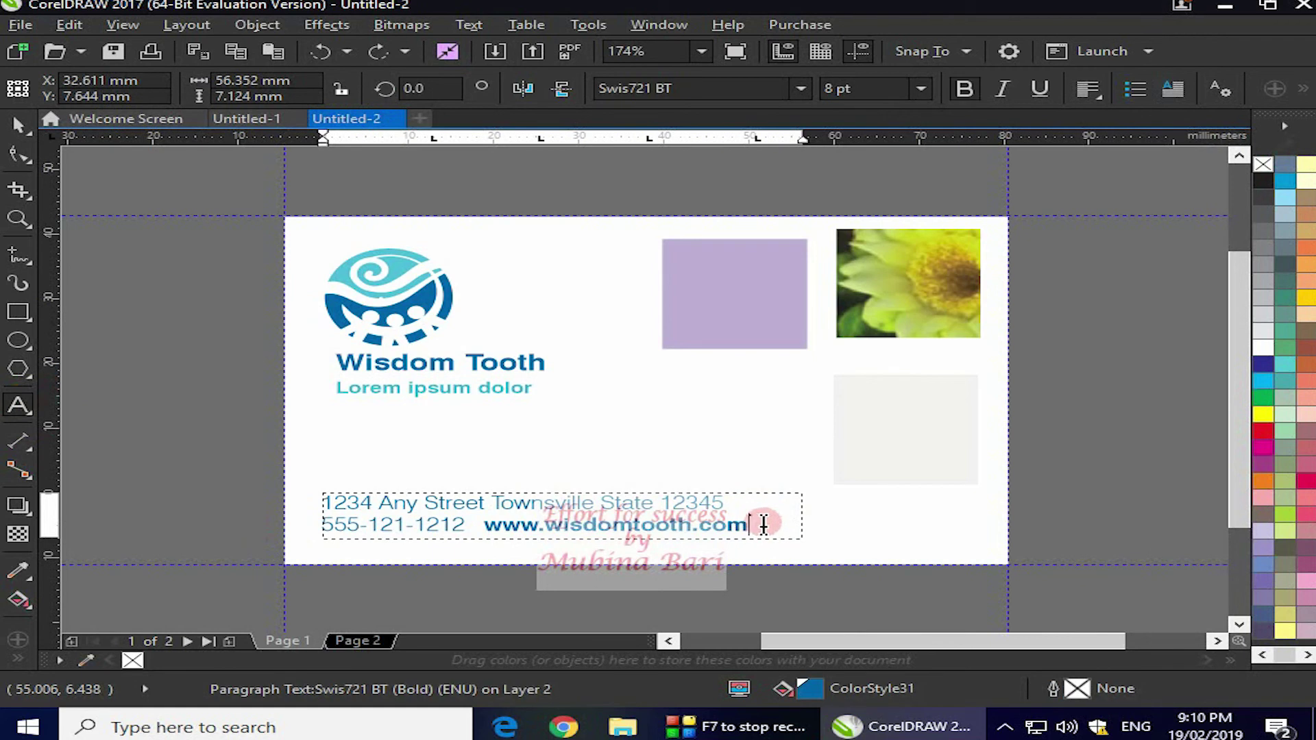
key("BackSpace")
key("BackSpace")
key("BackSpace")
key("BackSpace")
key("BackSpace")
key("BackSpace")
key("BackSpace")
key("BackSpace")
key("BackSpace")
key("BackSpace")
key("BackSpace")
key("BackSpace")
key("BackSpace")
key("BackSpace")
key("BackSpace")
key("BackSpace")
key("BackSpace")
key("BackSpace")
key("BackSpace")
key("BackSpace")
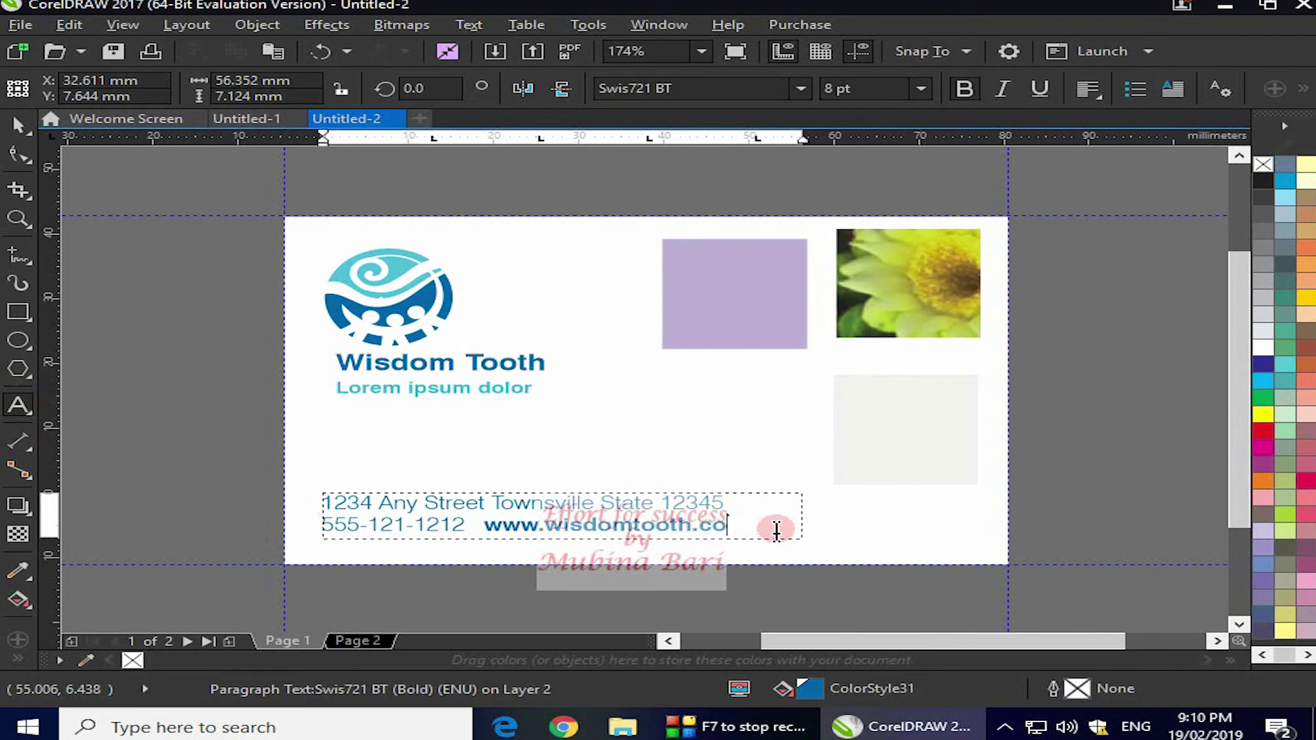
key("BackSpace")
key("BackSpace")
key("BackSpace")
key("BackSpace")
key("BackSpace")
key("BackSpace")
key("BackSpace")
key("BackSpace")
key("BackSpace")
key("BackSpace")
key("BackSpace")
key("BackSpace")
key("BackSpace")
key("BackSpace")
key("BackSpace")
key("BackSpace")
key("BackSpace")
key("BackSpace")
key("BackSpace")
key("BackSpace")
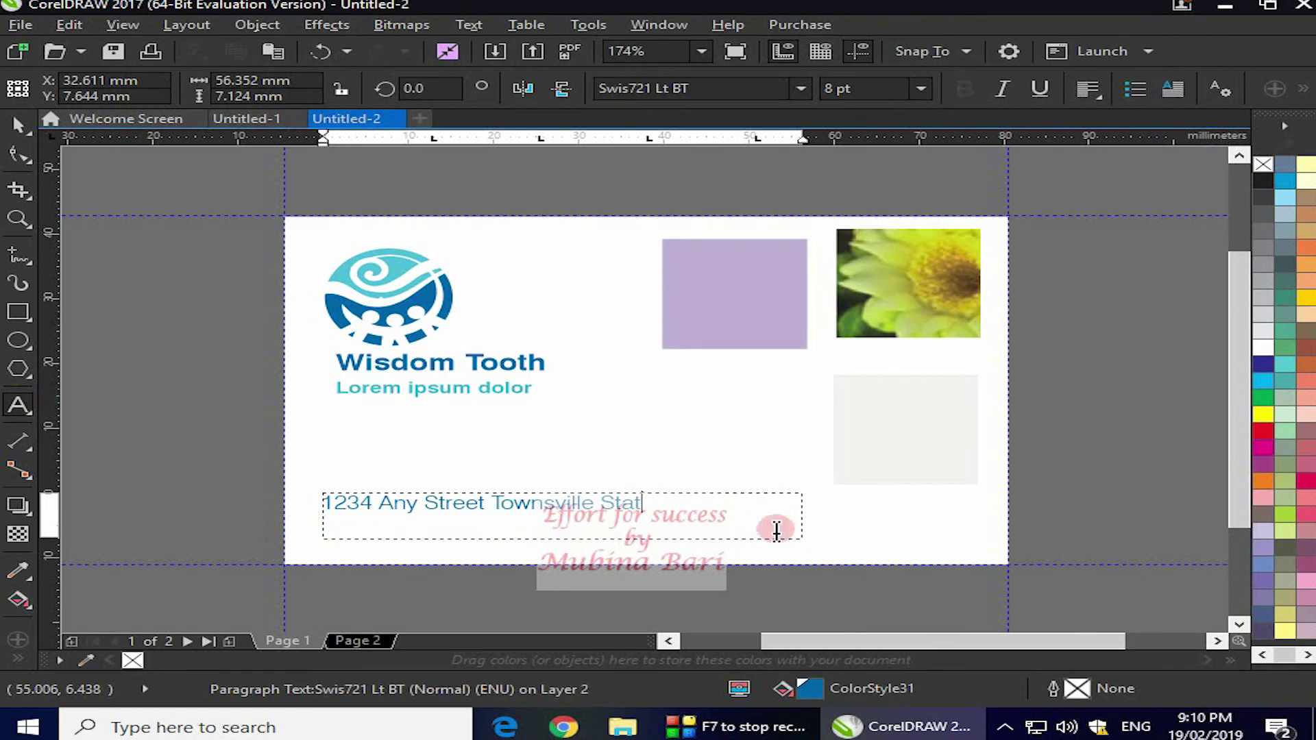
key("BackSpace")
key("BackSpace")
key("BackSpace")
key("BackSpace")
key("BackSpace")
key("BackSpace")
key("BackSpace")
key("BackSpace")
key("BackSpace")
key("BackSpace")
key("BackSpace")
key("BackSpace")
key("BackSpace")
key("BackSpace")
key("BackSpace")
key("BackSpace")
key("BackSpace")
key("BackSpace")
key("BackSpace")
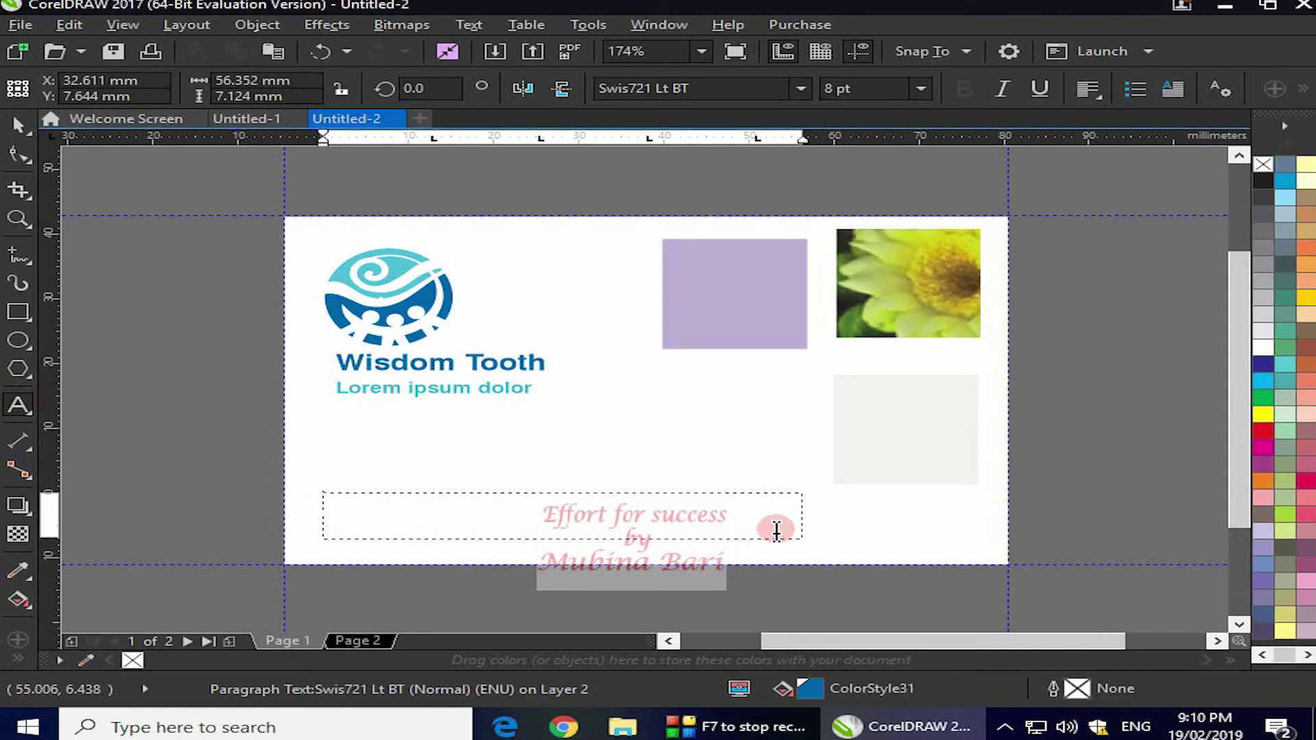
- Enter "Effort for success" in the emptied text frame, return to the Pick tool and deselect the frame
left_click(365, 511)
left_click(348, 507)
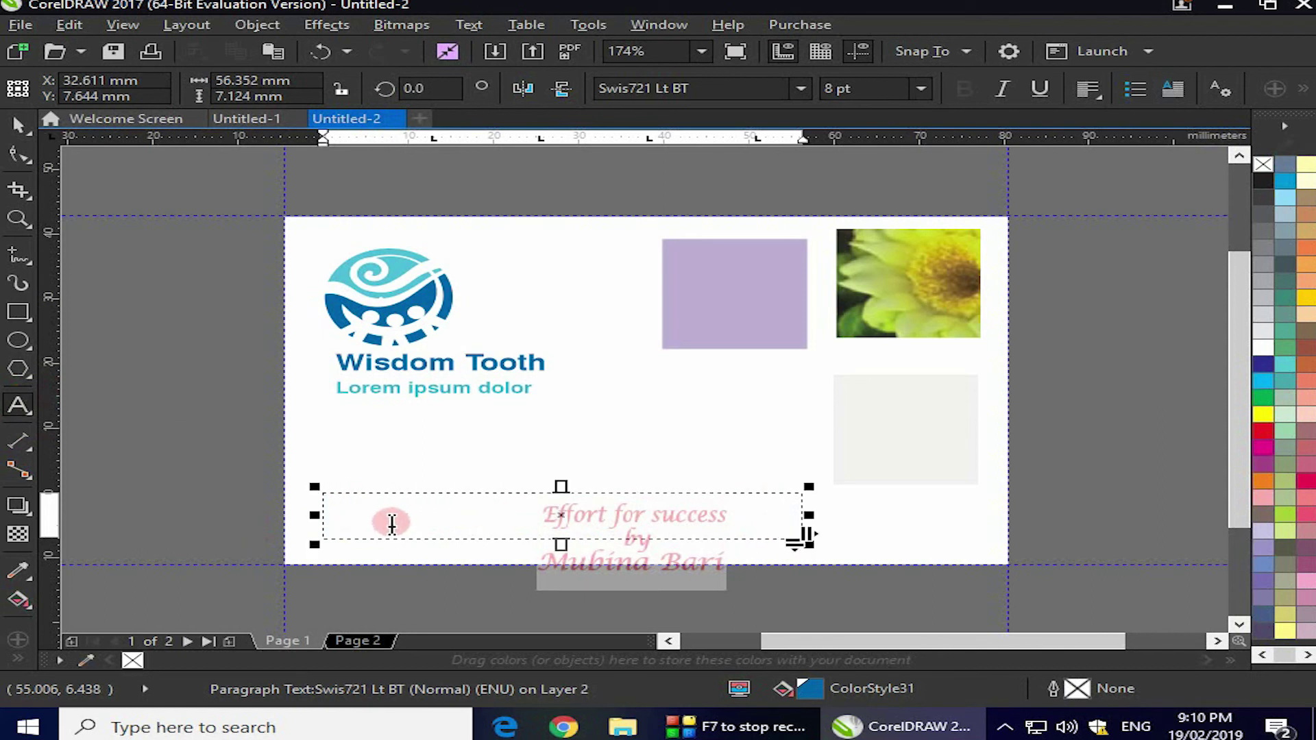
left_click(344, 513)
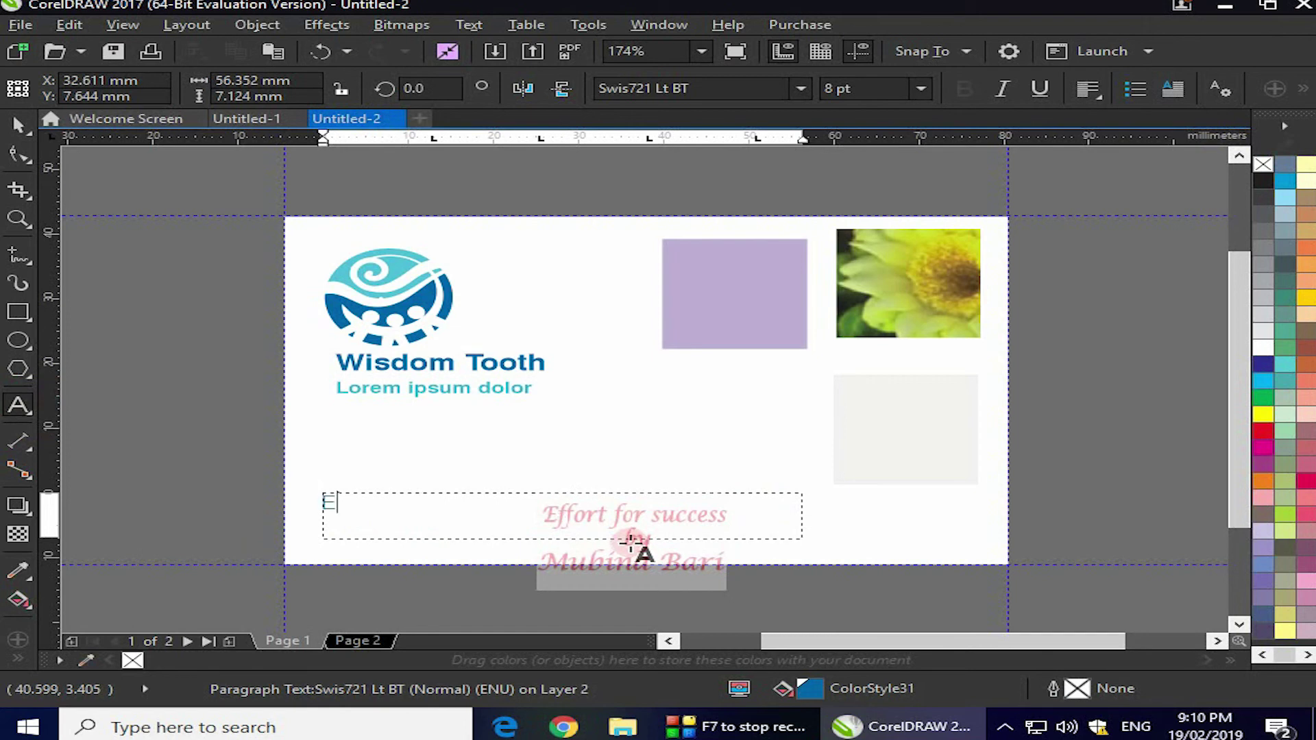
type("Effort for success")
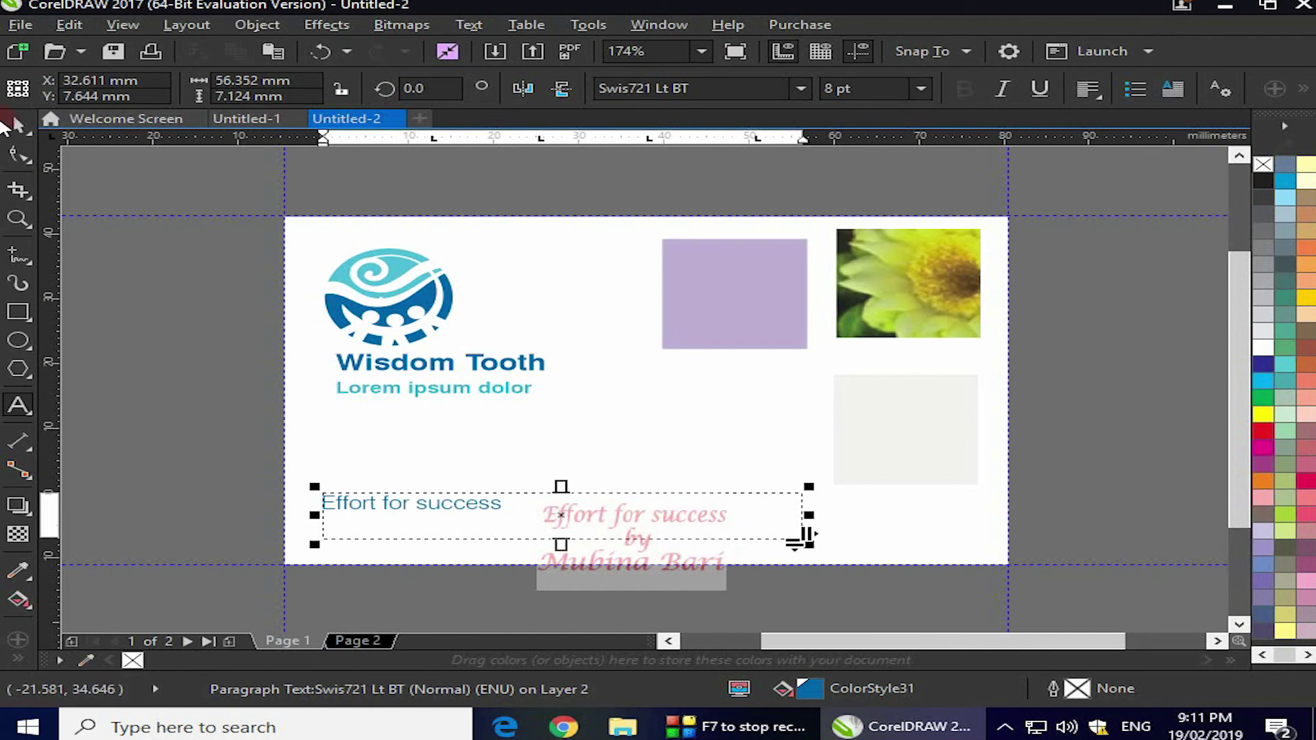
left_click(16, 130)
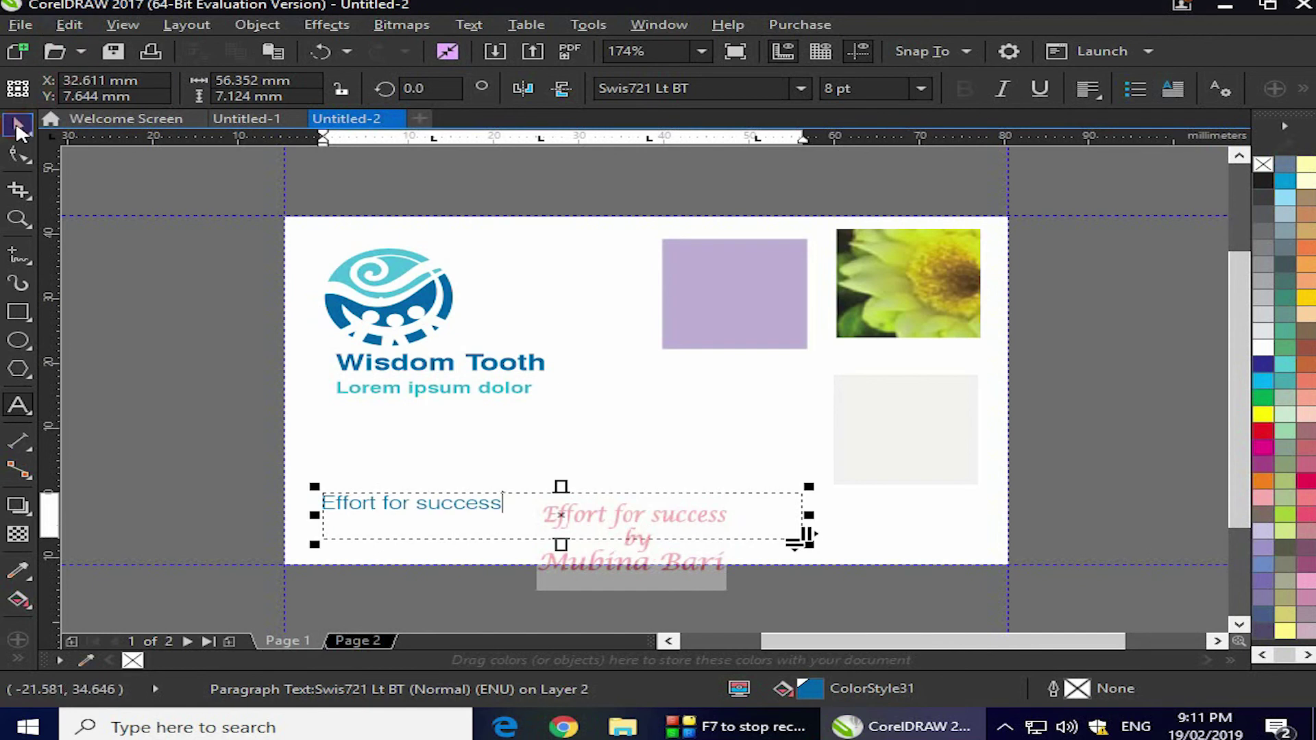
left_click(493, 419)
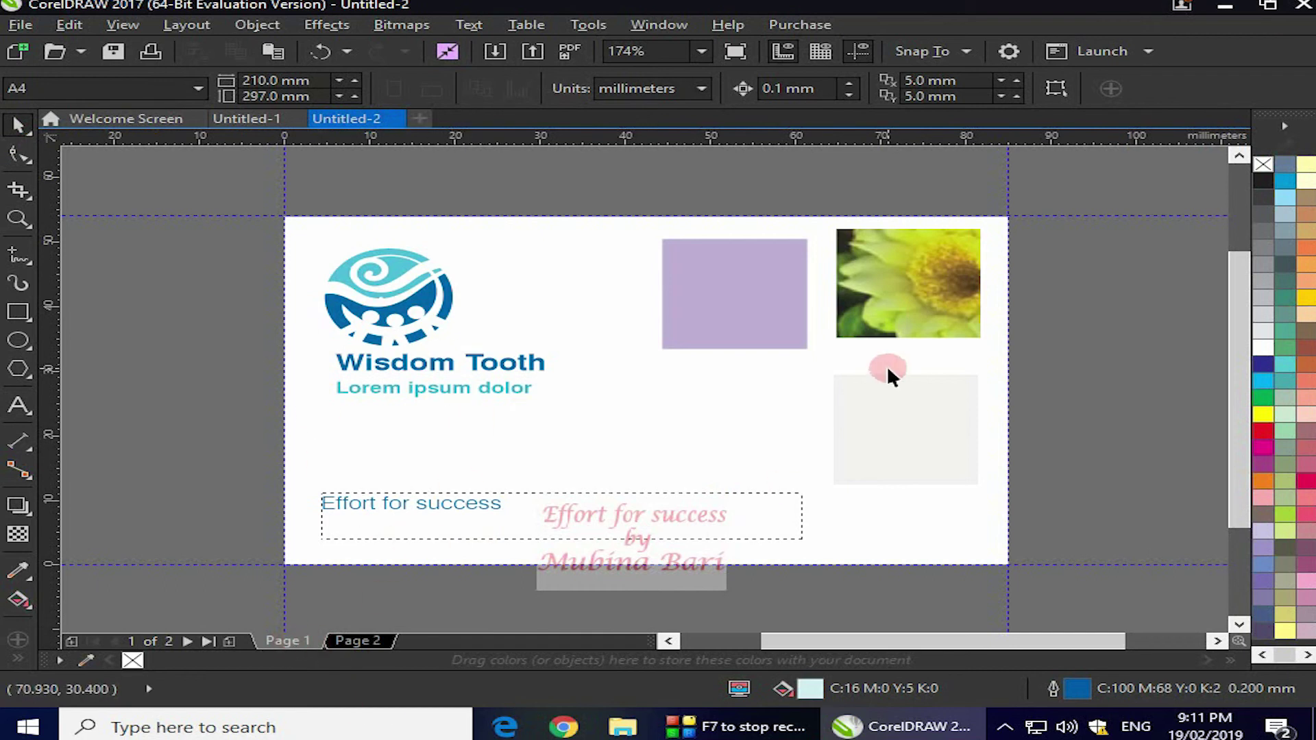
- Delete the photo of the smiling woman from page 2
left_click(370, 642)
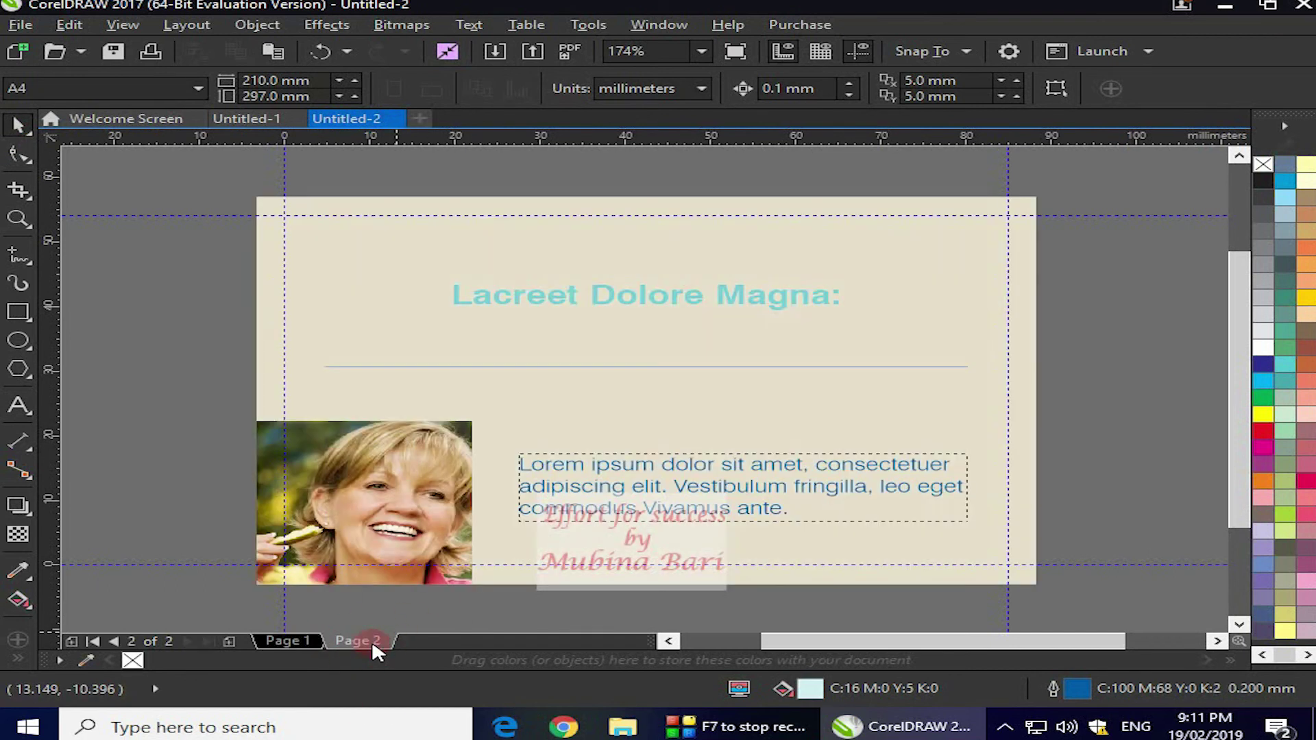
left_click(379, 502)
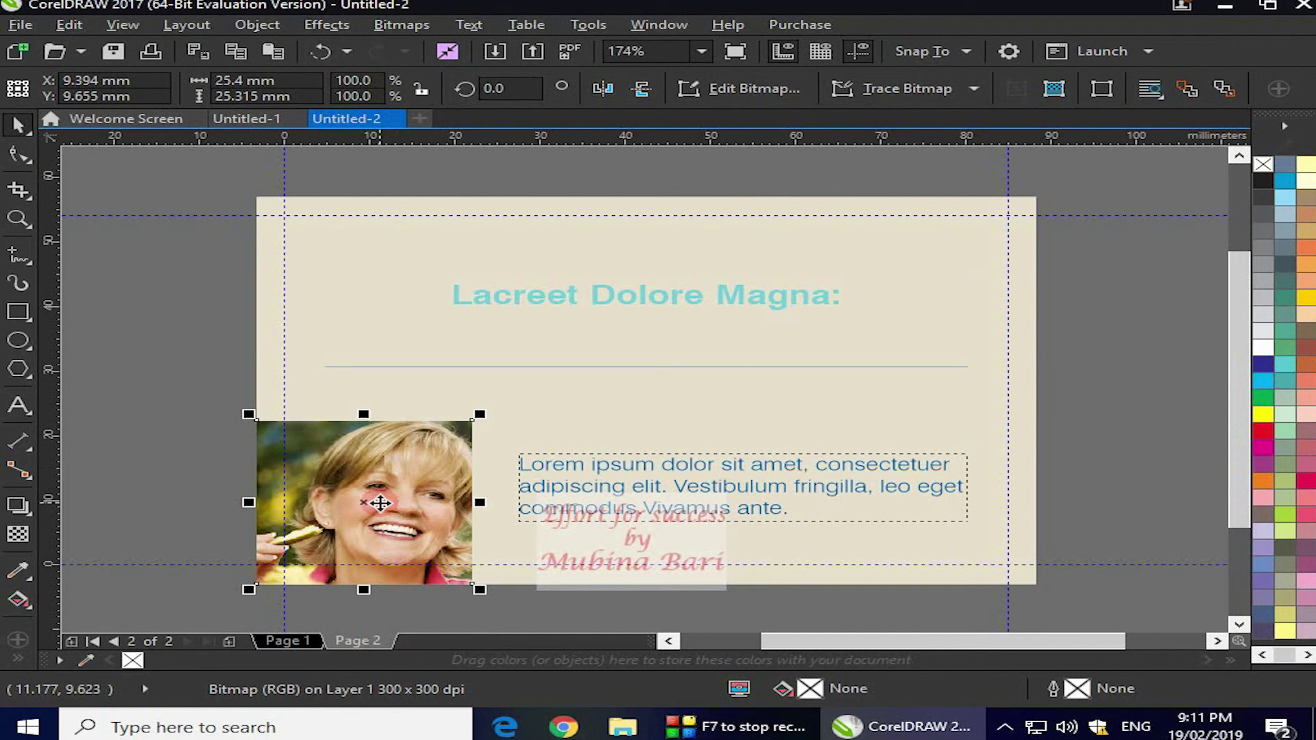
left_click_drag(380, 502, 407, 484)
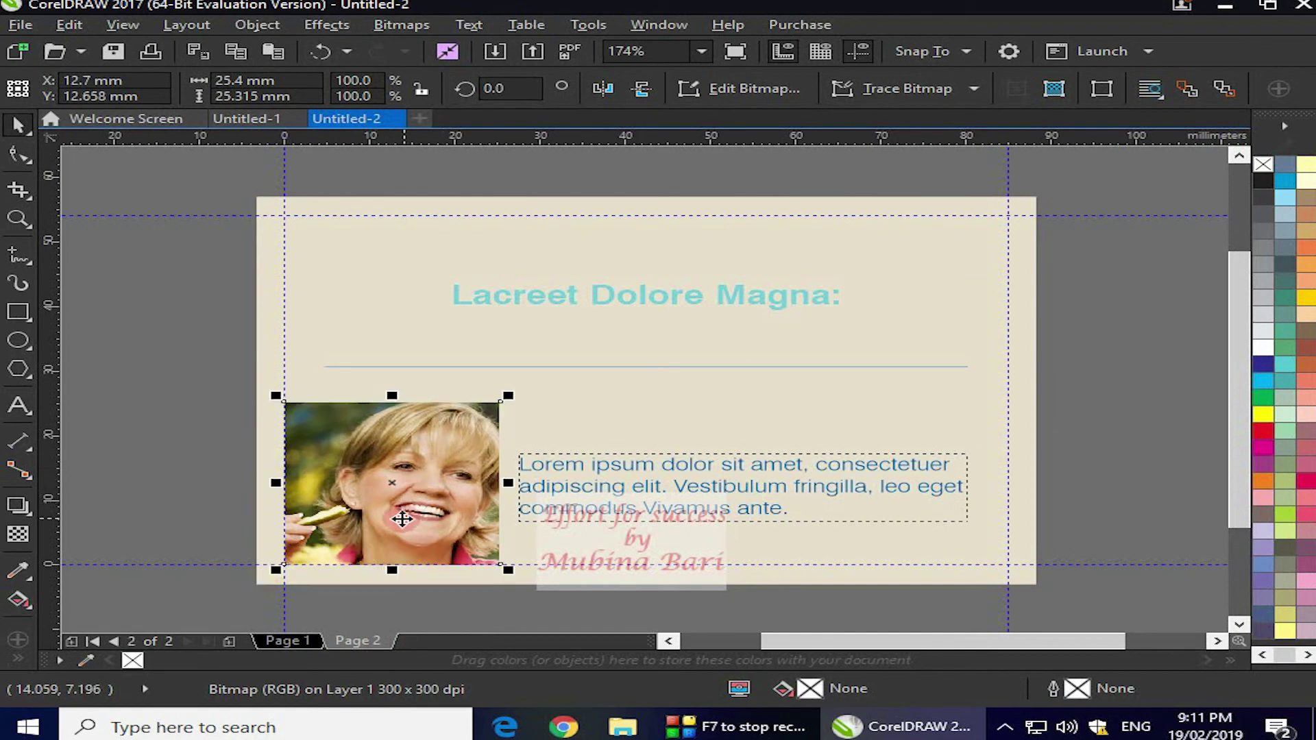
left_click(396, 481)
left_click(394, 485)
key("Delete")
left_click(167, 235)
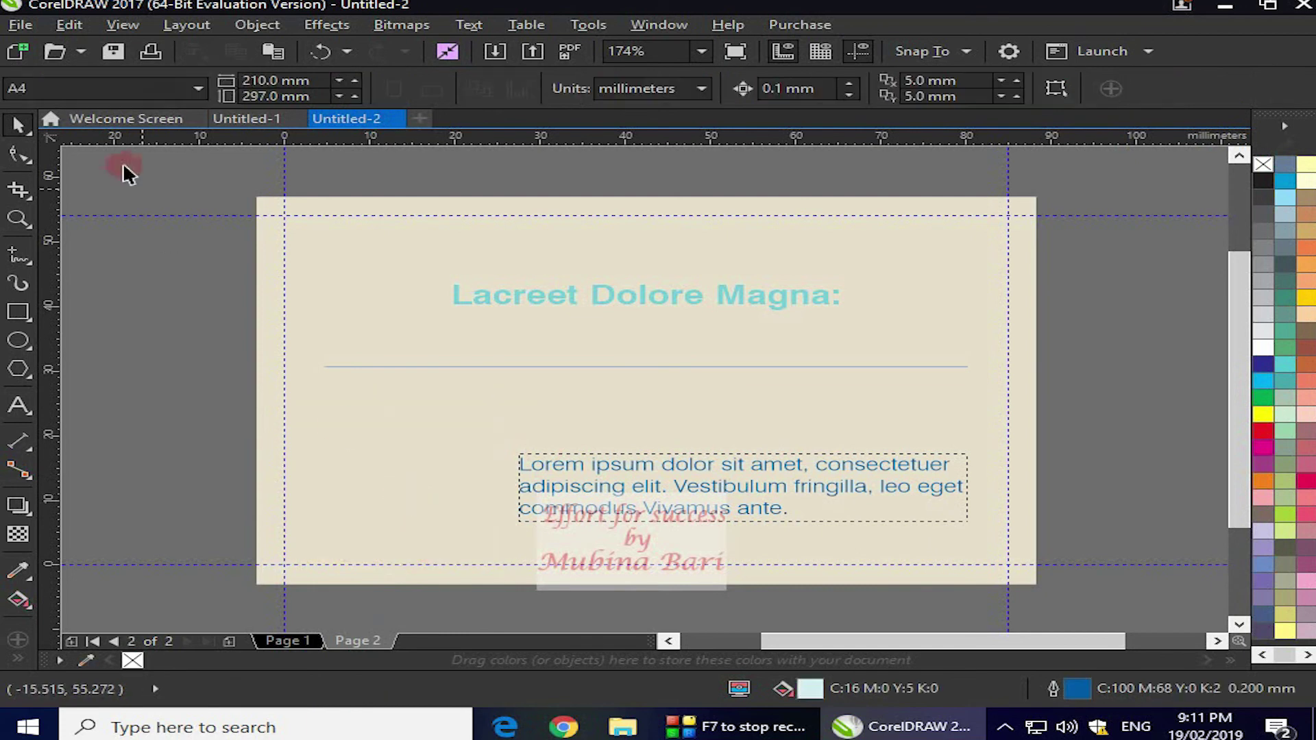
- Import Bird_Transparent_PNG_Clipart from Downloads and place it about 10.6 mm wide in the photo's former spot
left_click(21, 25)
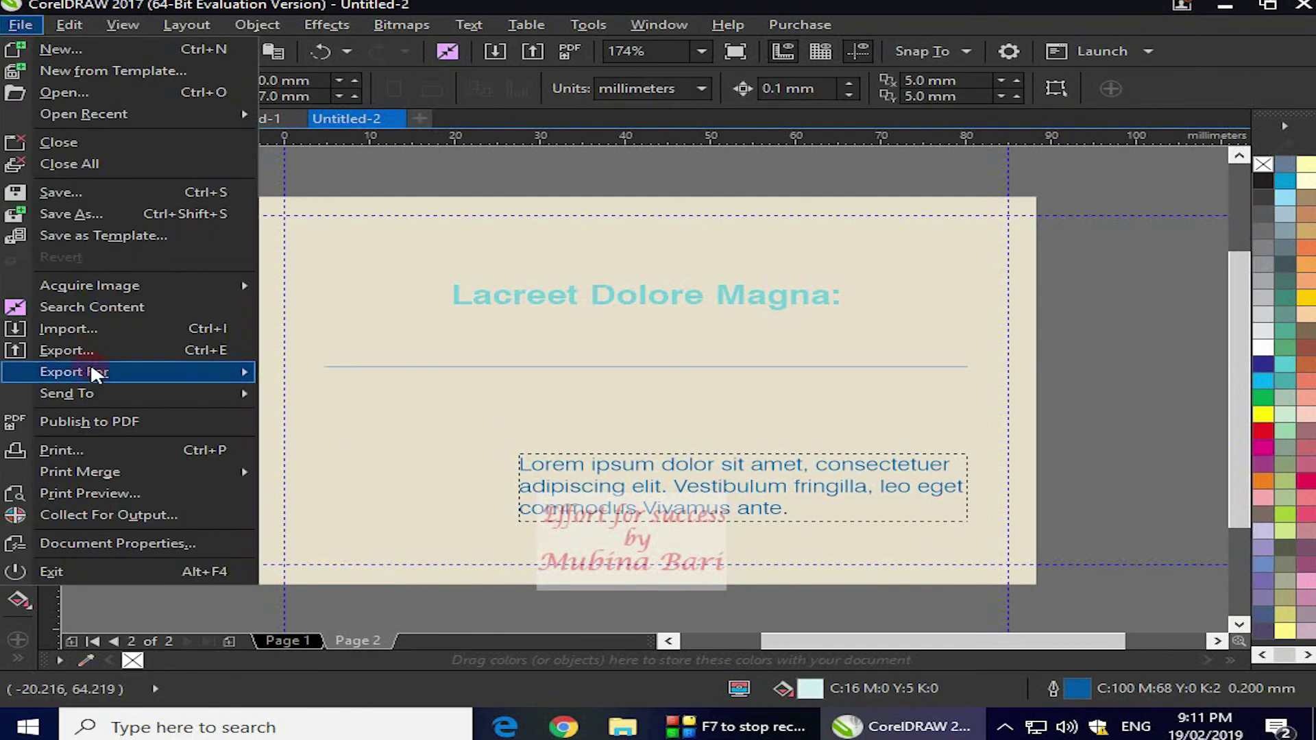
left_click(69, 331)
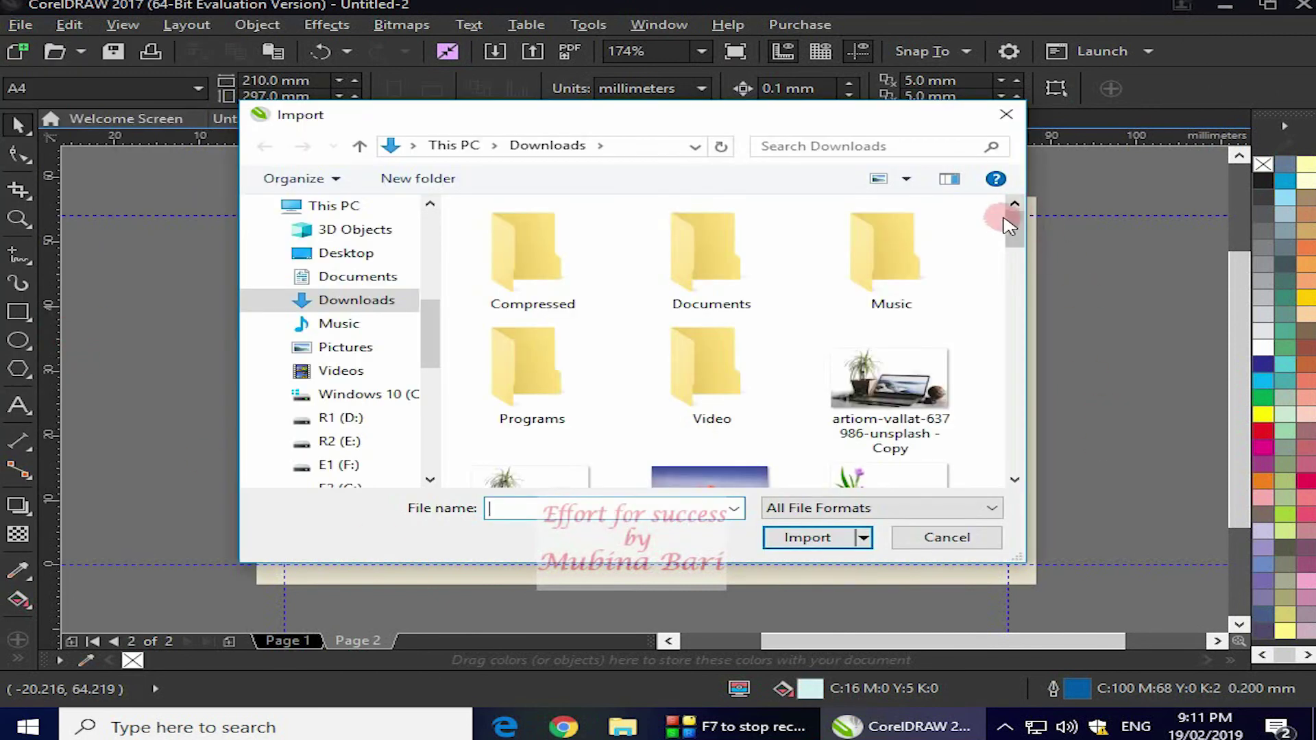
left_click_drag(1015, 220, 1016, 273)
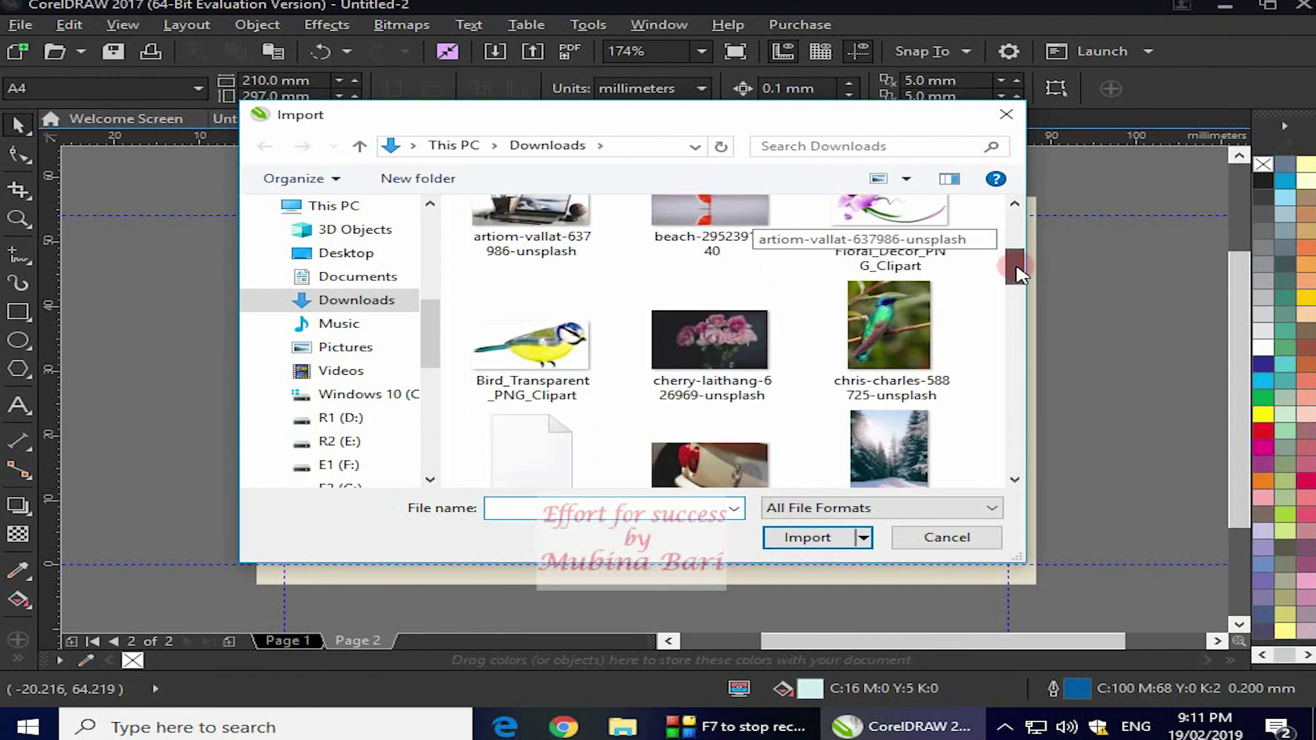
left_click(560, 349)
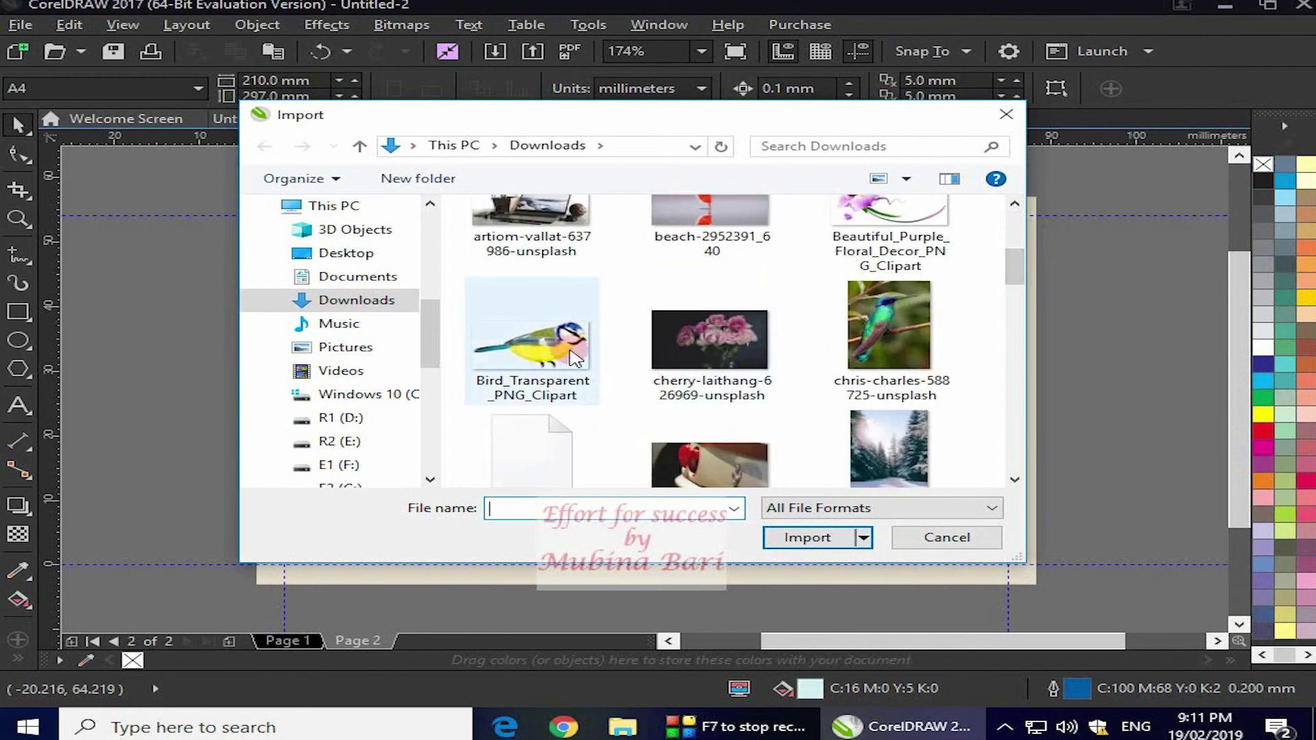
left_click(795, 535)
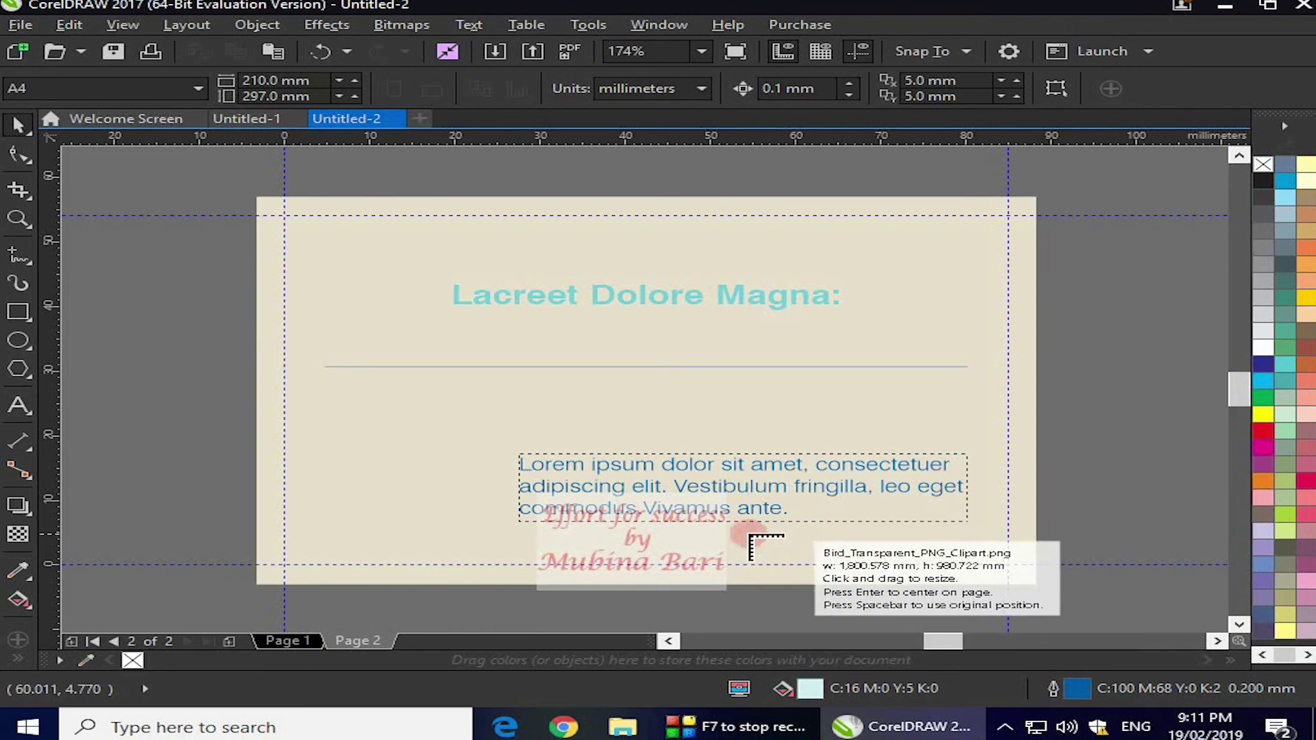
left_click_drag(319, 430, 434, 546)
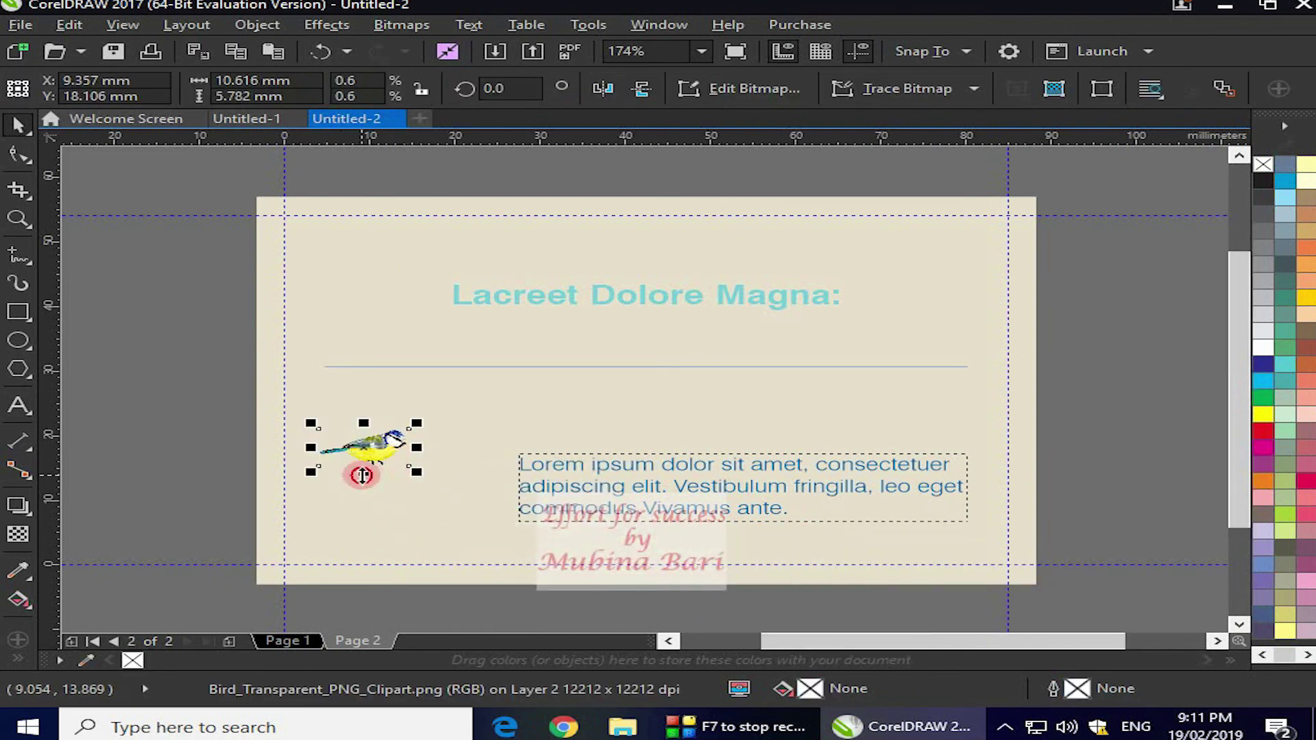
- Enlarge the bird image to about 19.3 by 15.2 mm, deselect it and go back to page 1
left_click_drag(363, 473, 372, 490)
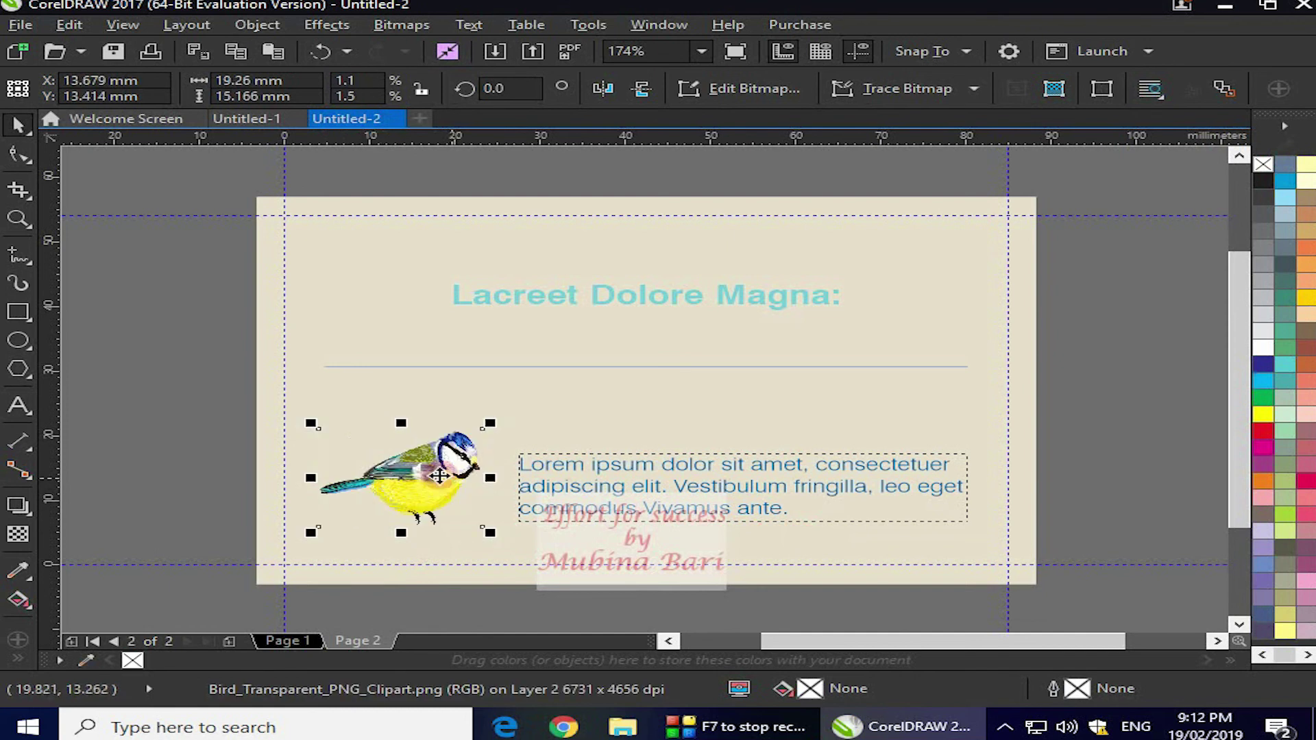
left_click(229, 443)
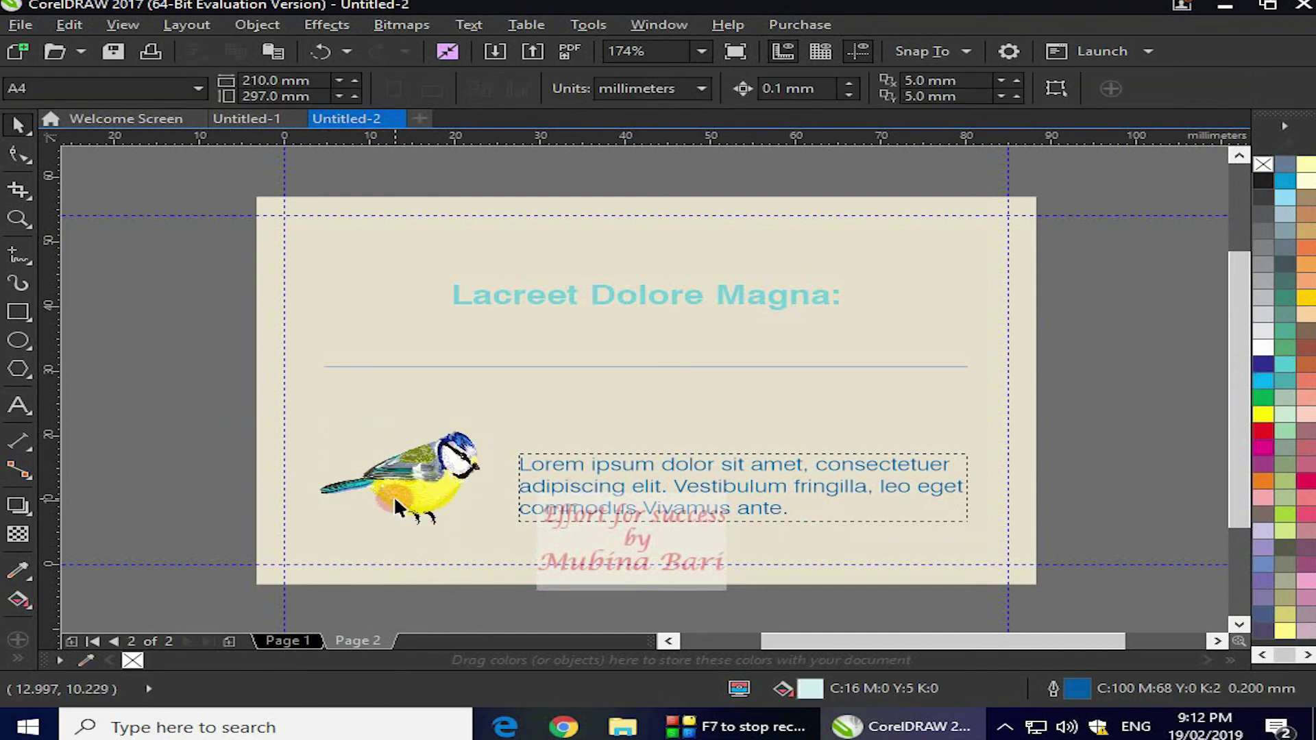
left_click(309, 637)
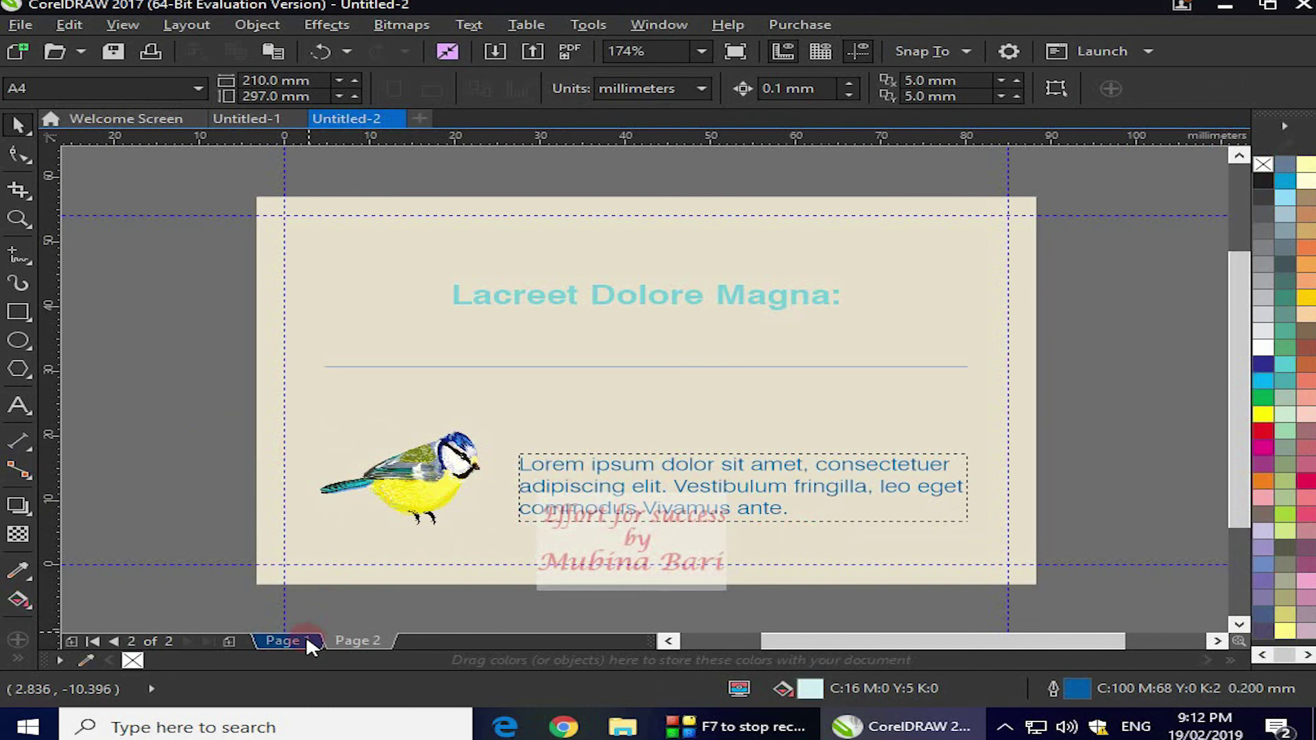